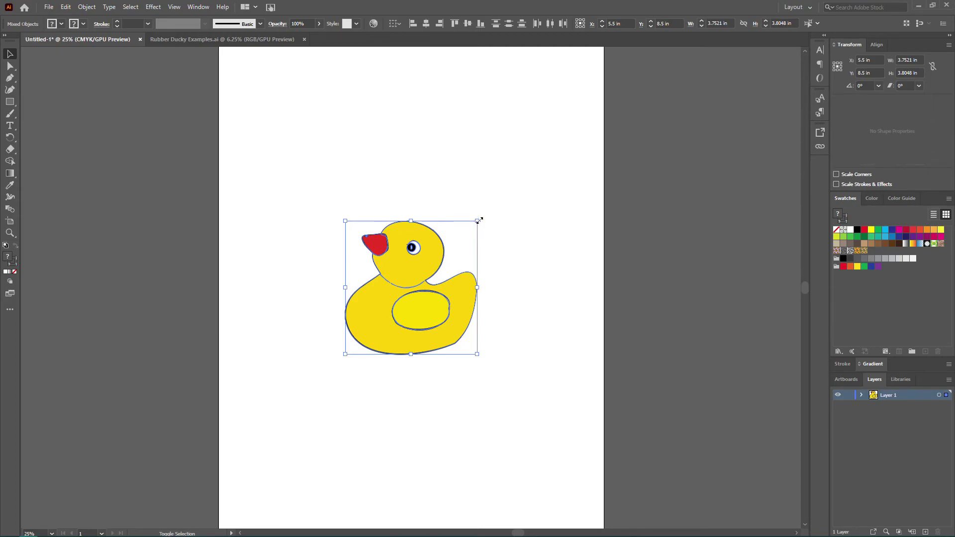
Step: Scale the duck down to about 1.72 x 1.74 in and place a duplicate above and to the right of it
drag(461, 235, 410, 290)
drag(360, 332, 444, 281)
drag(490, 240, 494, 243)
click(494, 243)
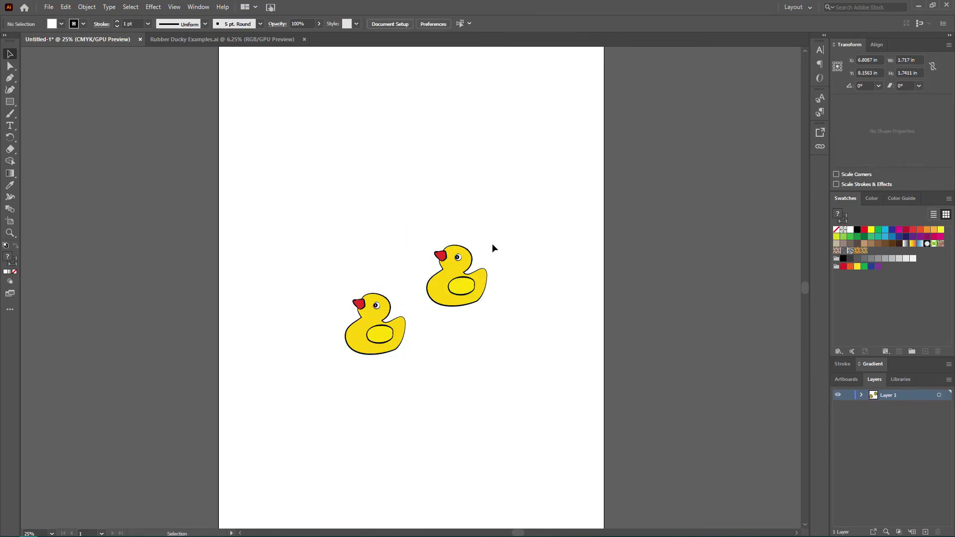
Step: Turn the duplicate upside down, shrink it above the original, and add an upright third duck about 1.12 x 1.14 in to the right
drag(523, 337, 428, 208)
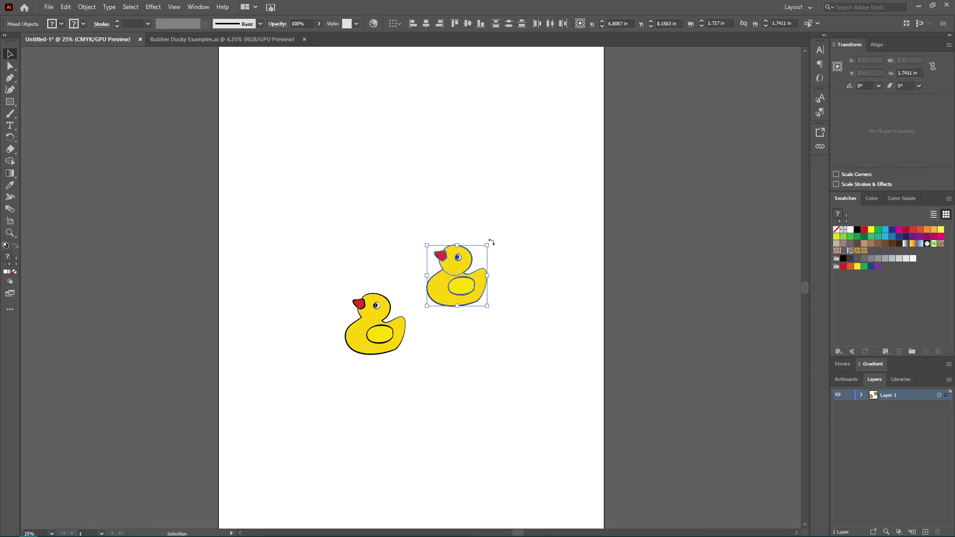
drag(508, 256, 406, 309)
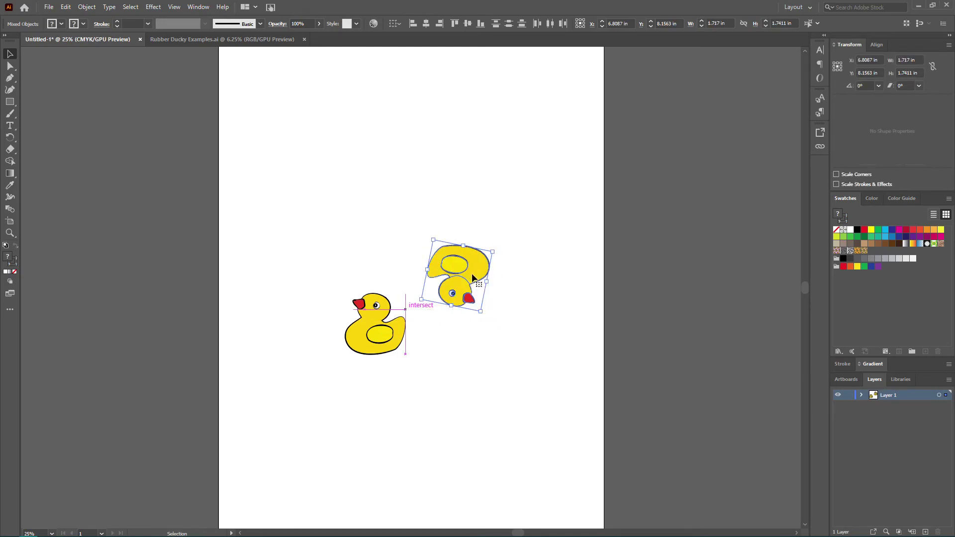
drag(460, 274, 417, 276)
drag(414, 274, 436, 313)
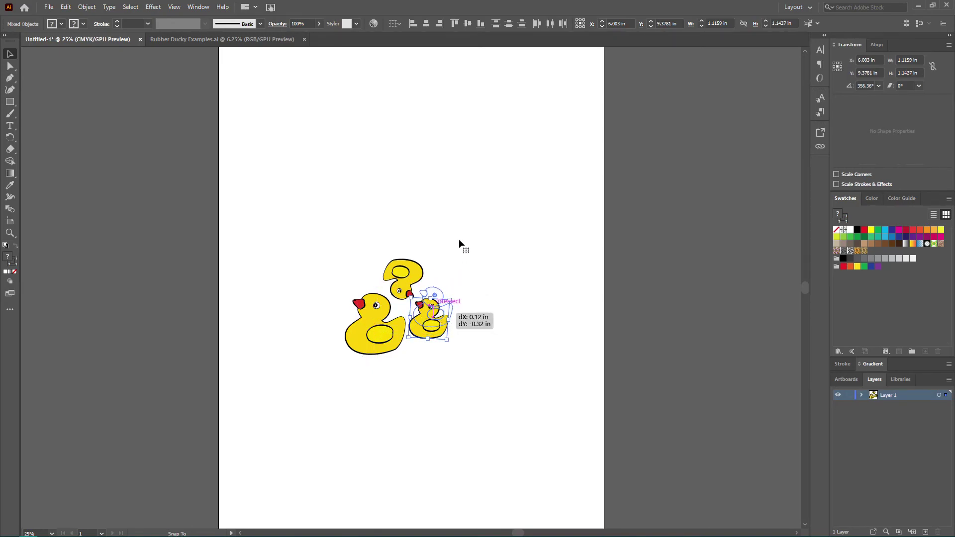
Step: Draw a circle about 0.54 in wide above the large duck's beak and apply the duck's yellow fill and 2 pt outline with the Eyedropper
drag(14, 107, 55, 112)
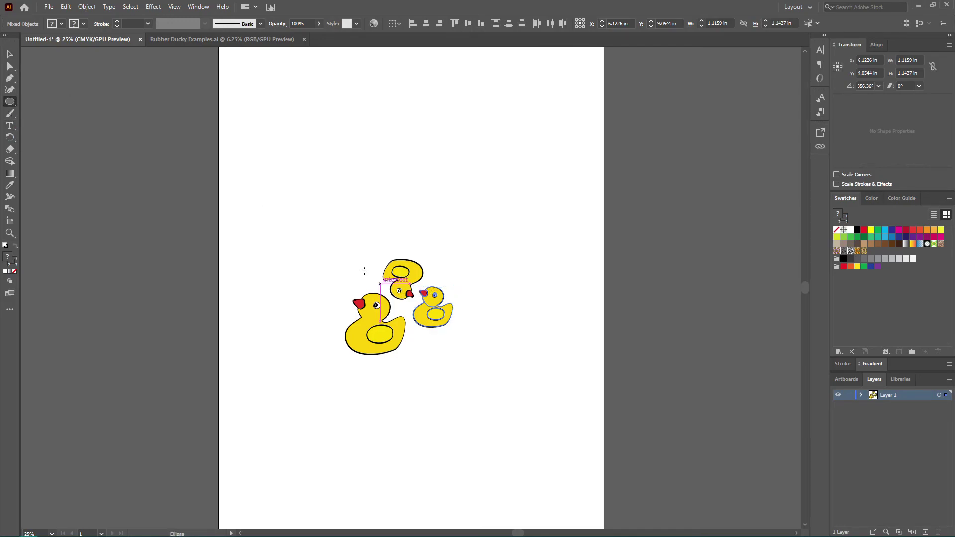
drag(359, 266, 378, 285)
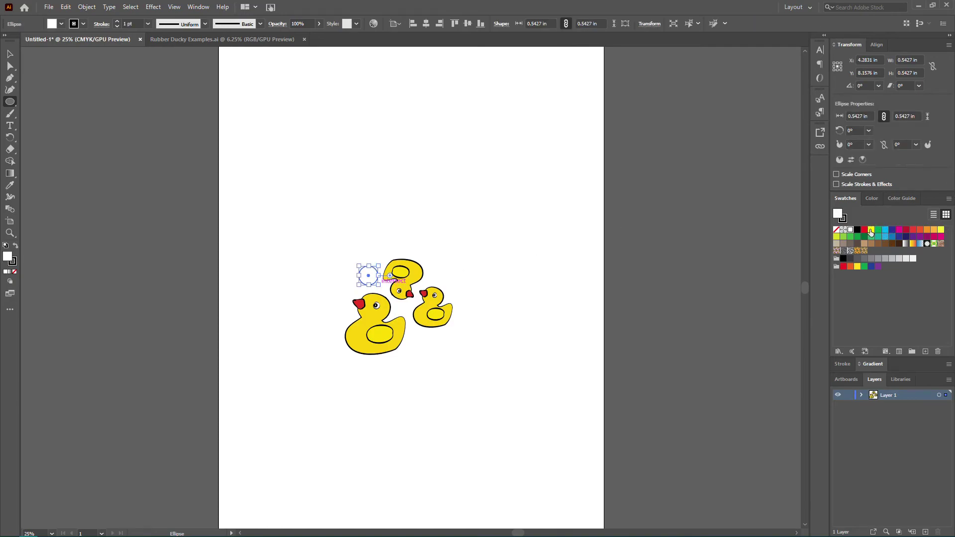
click(9, 185)
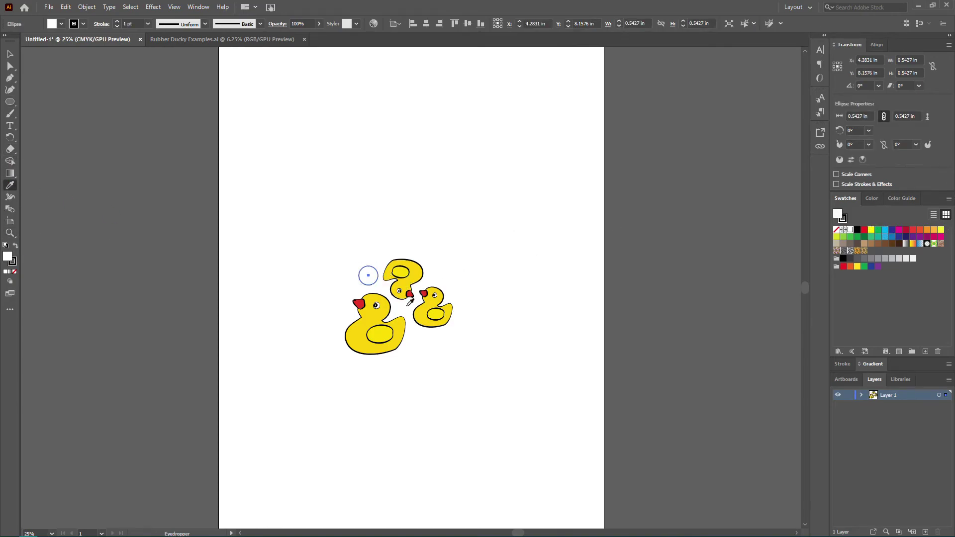
click(375, 328)
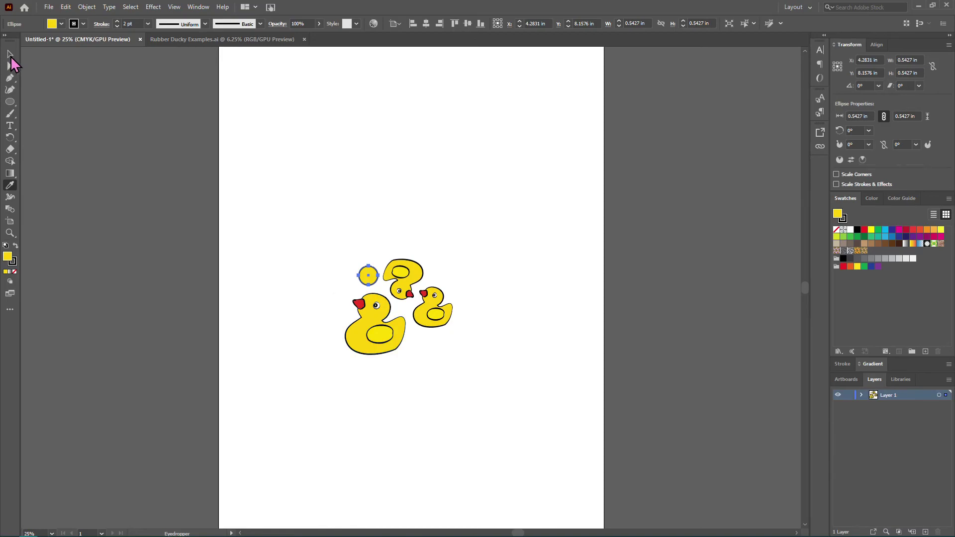
click(11, 56)
click(462, 229)
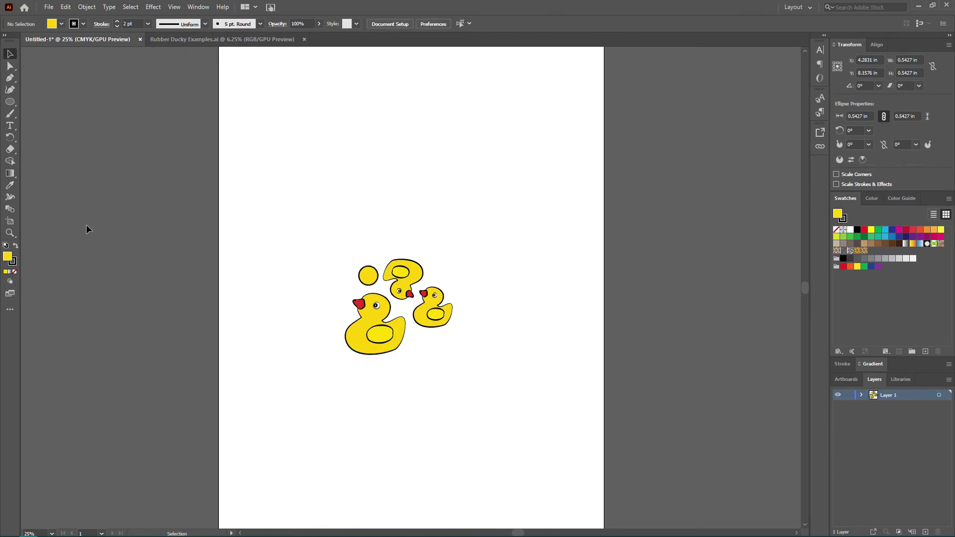
Step: Duplicate the yellow circle into the gap below the small upright duck and shrink the copy to about half size
drag(373, 276, 426, 345)
key(ctrl+plus)
key(ctrl+plus)
key(v)
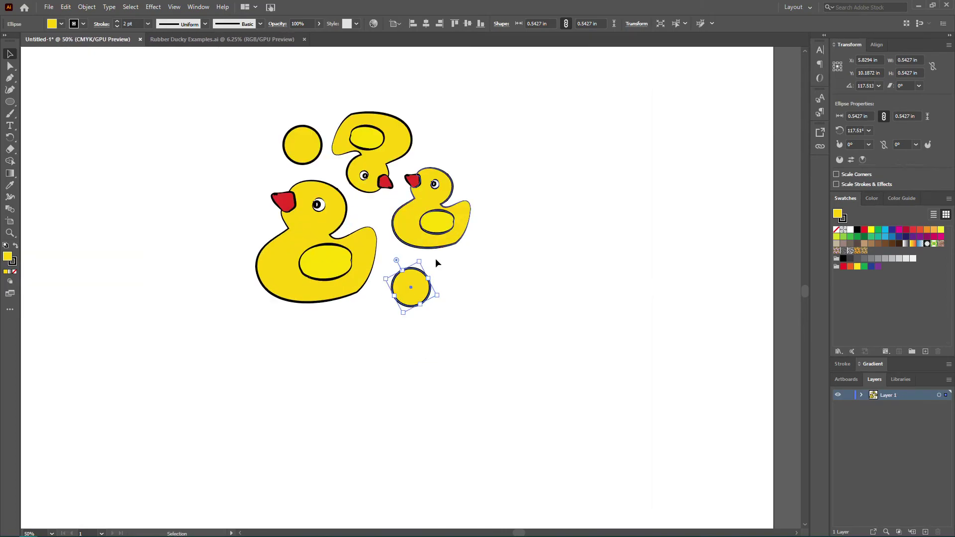
drag(418, 261, 392, 262)
Step: Add a large oval copy above the small upright duck and another about 0.62 x 0.54 in beside the smallest circle
drag(309, 142, 485, 93)
drag(482, 143, 458, 299)
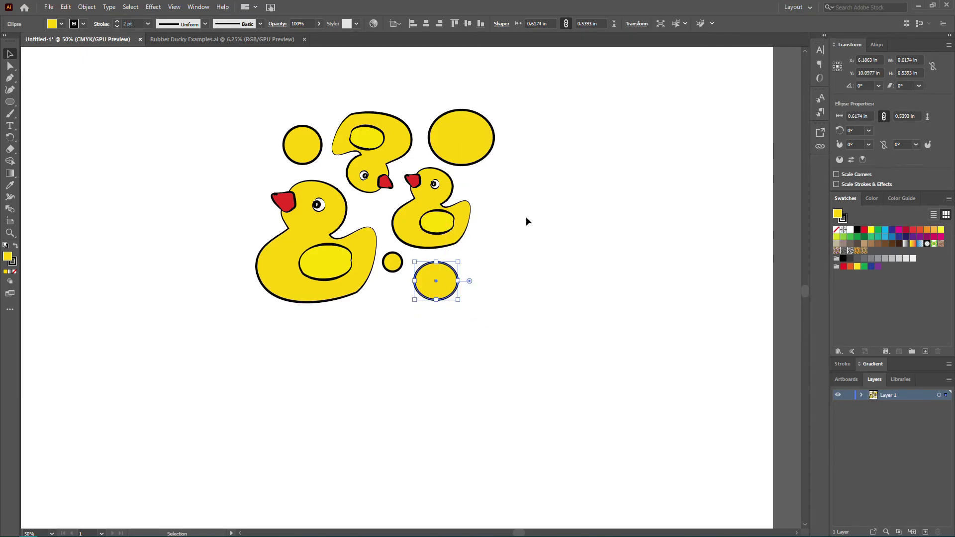
click(474, 185)
Step: Make a pattern from all the ducks and circles and set its tile type to Brick by Row
key(ctrl+minus)
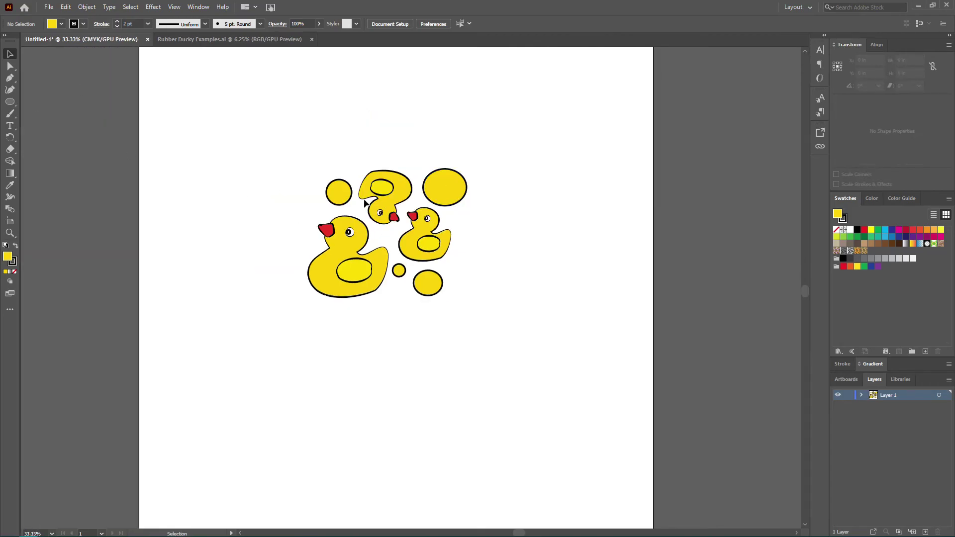
drag(288, 140, 554, 371)
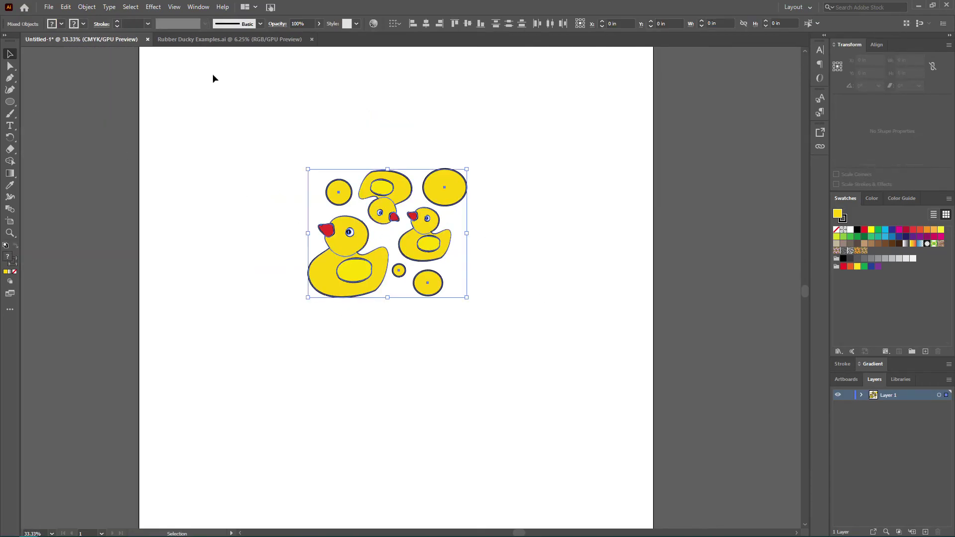
click(87, 7)
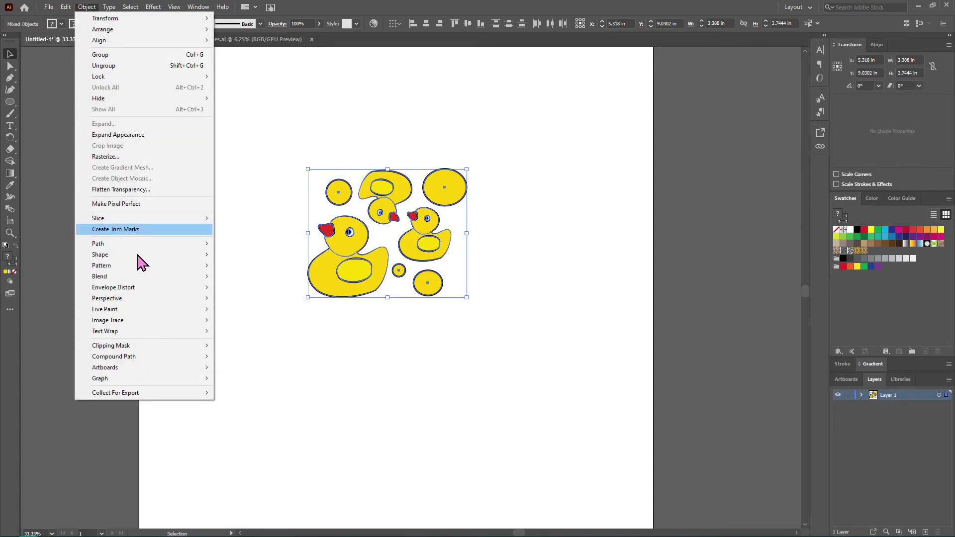
mouse_move(138, 266)
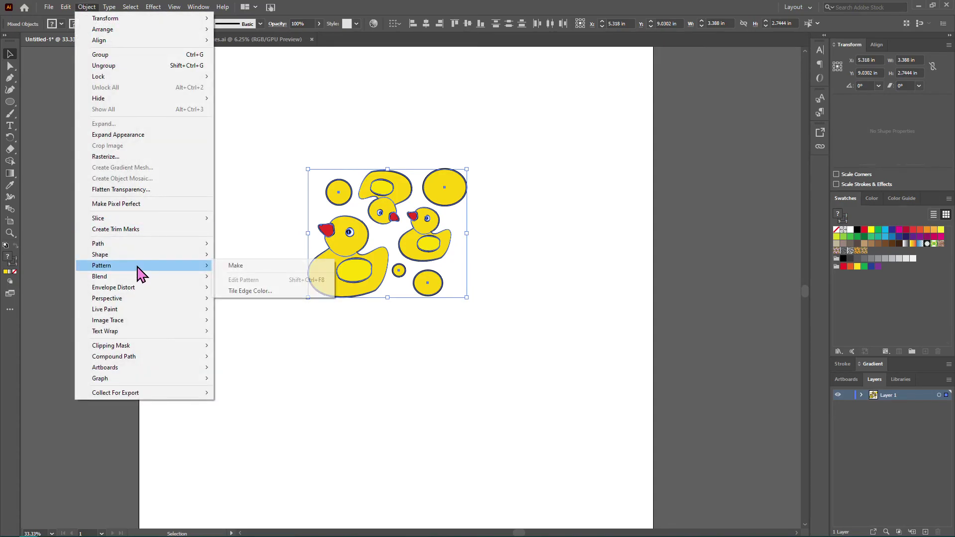
click(240, 267)
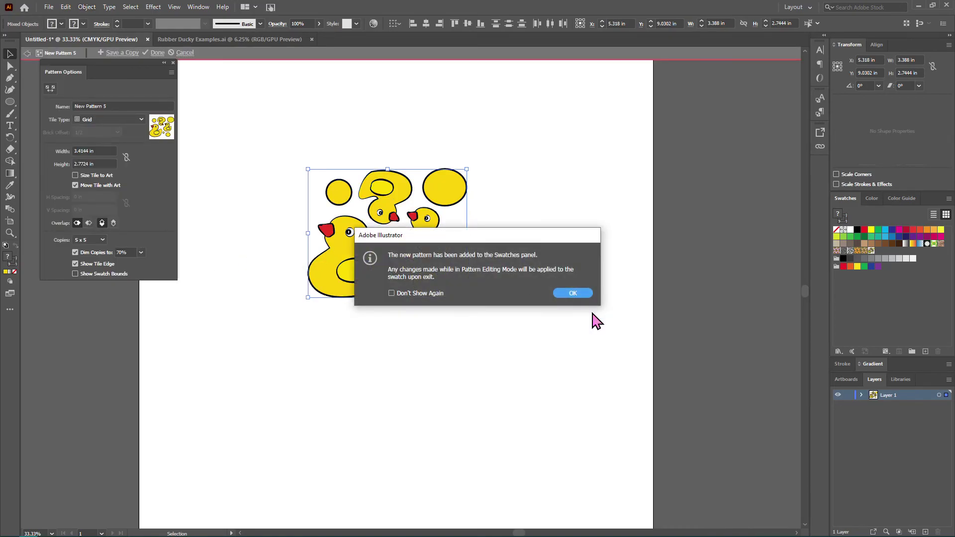
click(569, 291)
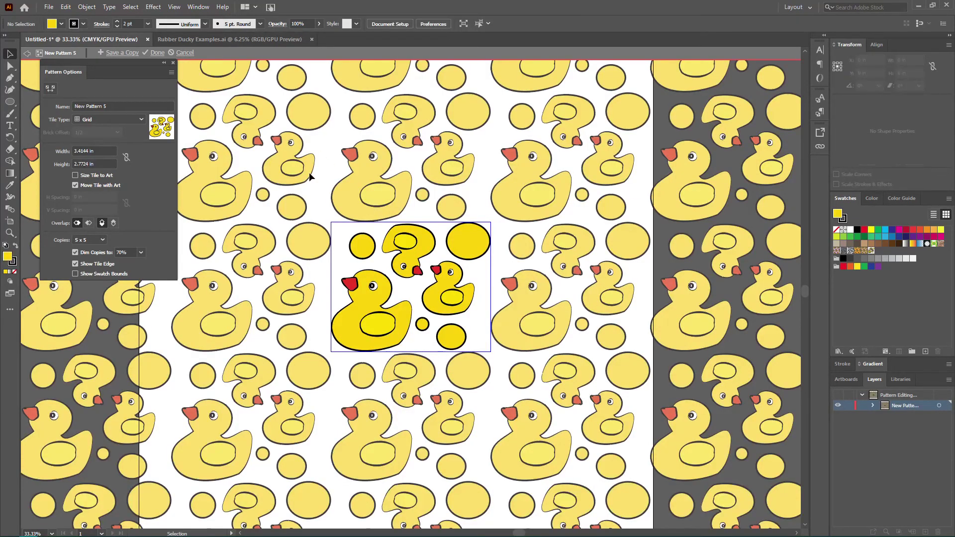
click(141, 119)
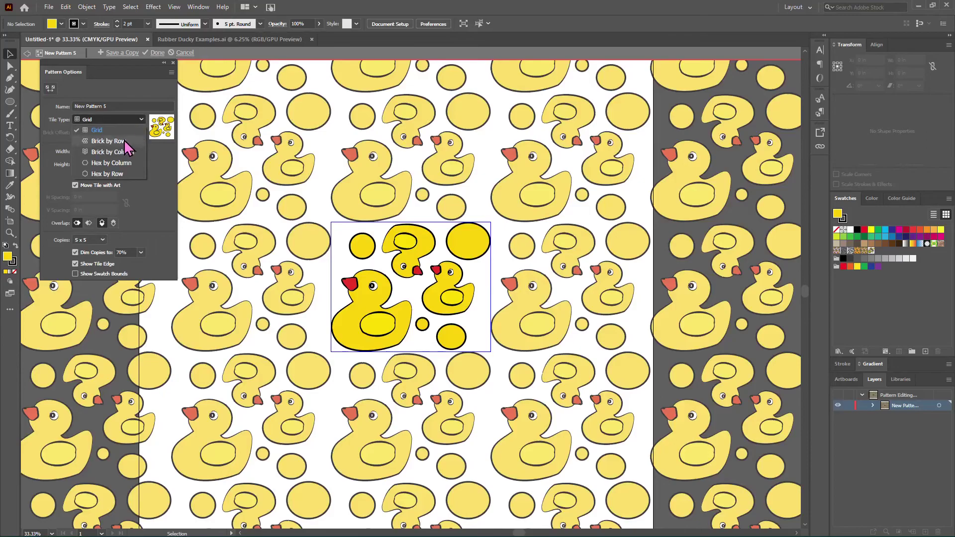
click(125, 141)
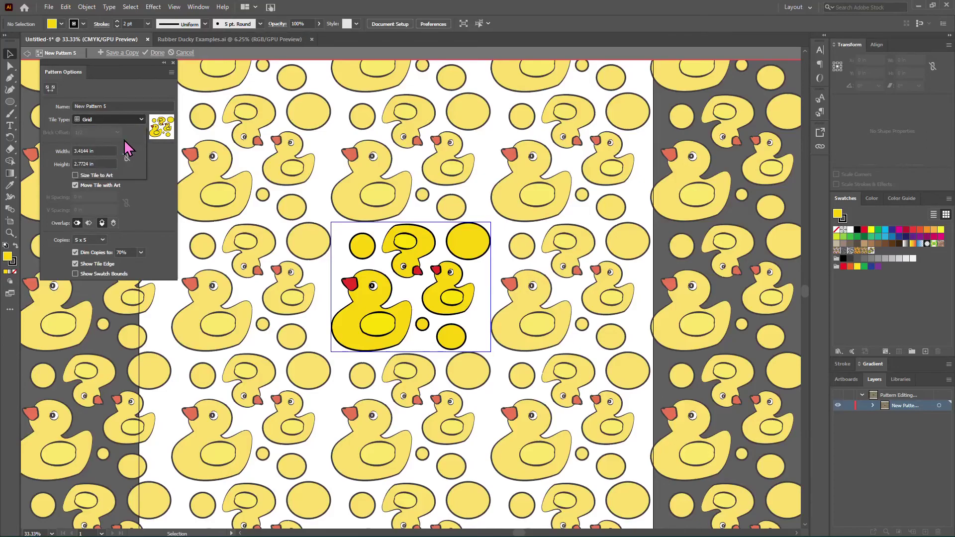
Step: Try narrowing the pattern tile's width step by step down to 1 in
click(101, 150)
key(Down)
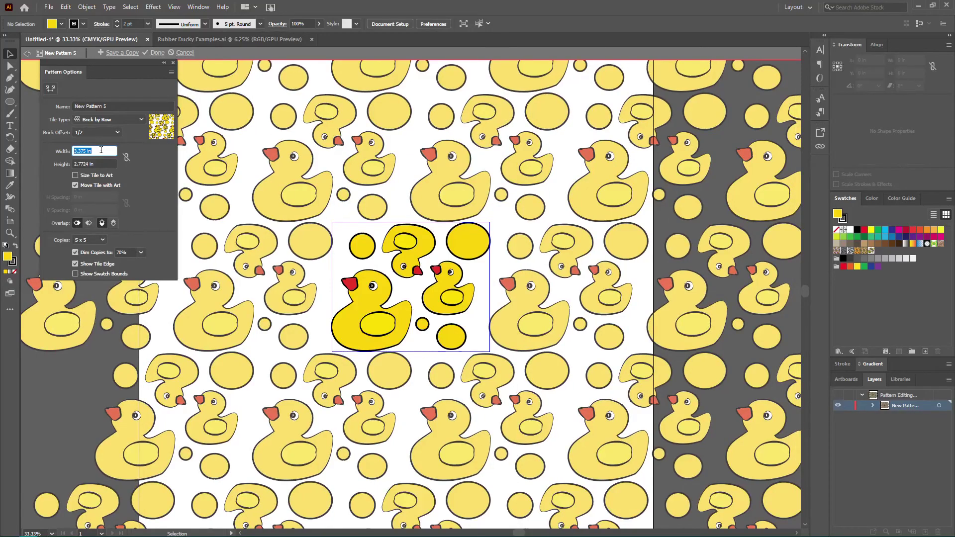
text(2.25)
key(Return)
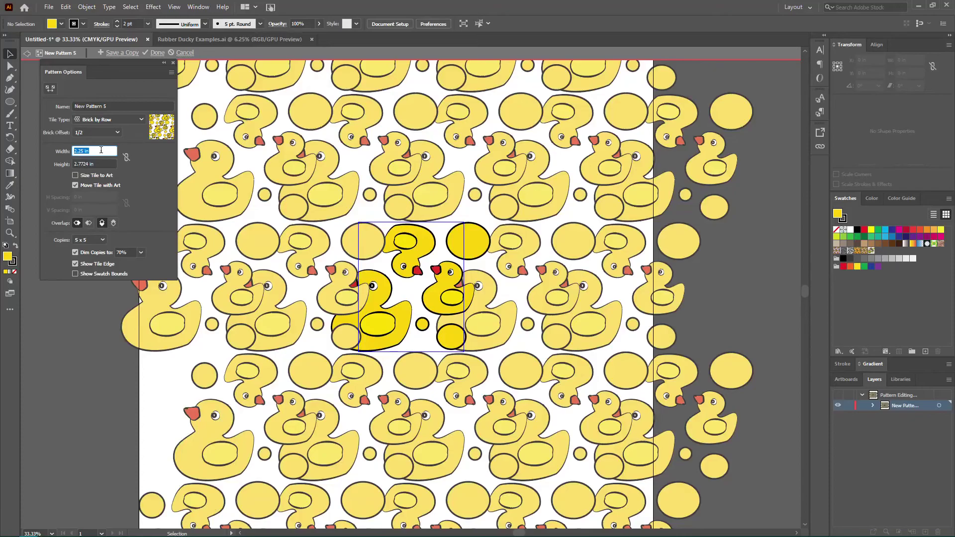
key(Down)
key(Down)
key(Down)
key(Down)
key(Down)
key(Down)
key(Down)
key(Down)
key(Down)
key(Down)
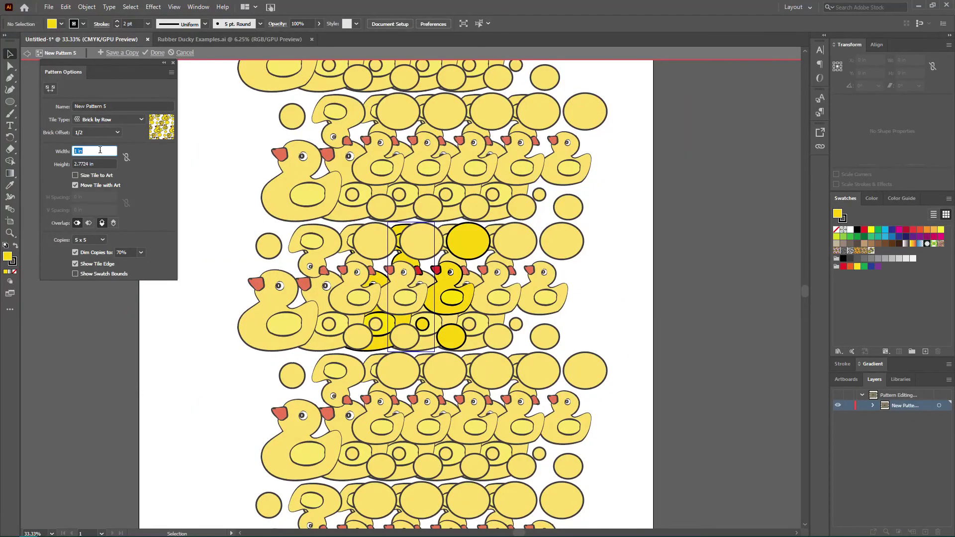
Step: Widen the pattern tile step by step to 2.5 in
key(Up)
key(Up)
key(Up)
key(Up)
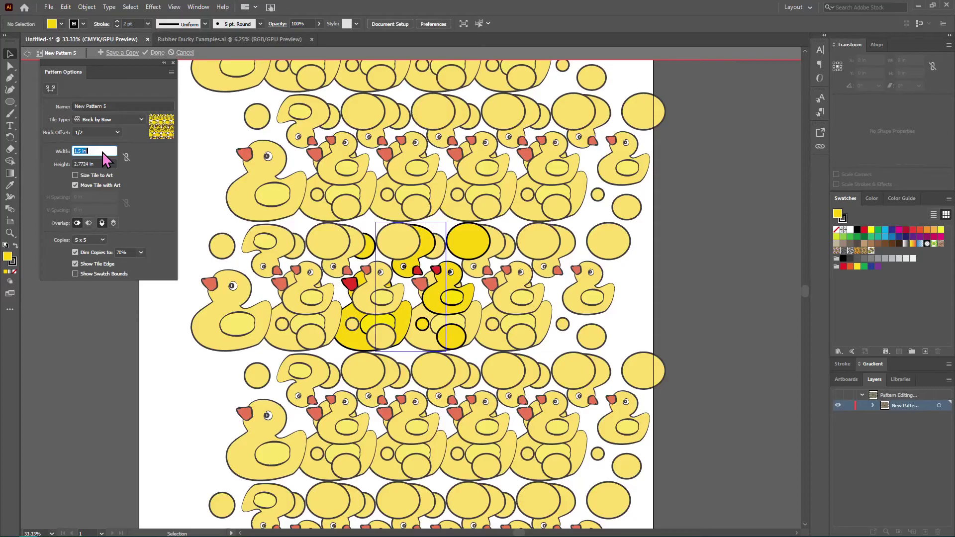
key(Up)
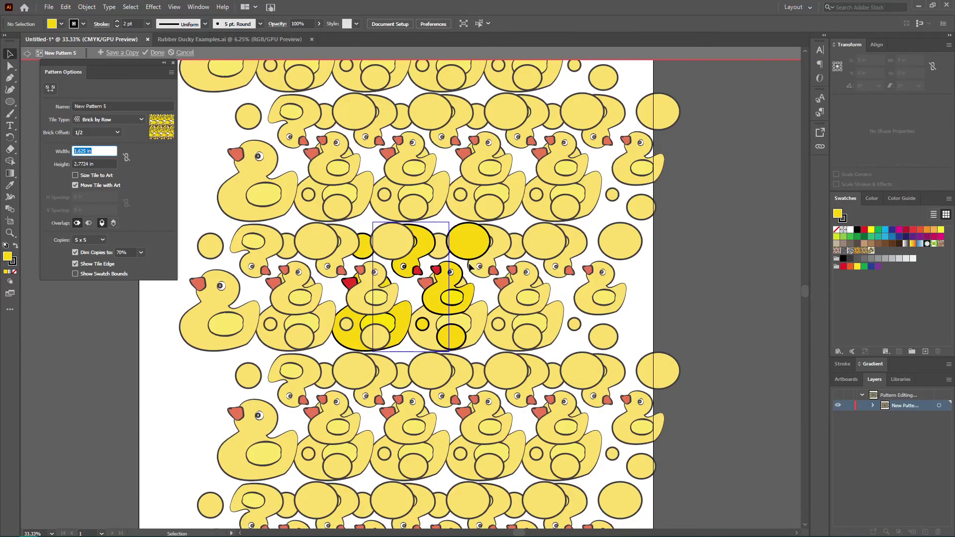
key(Up)
key(Up)
key(Up)
key(Up)
key(Up)
key(Up)
key(Up)
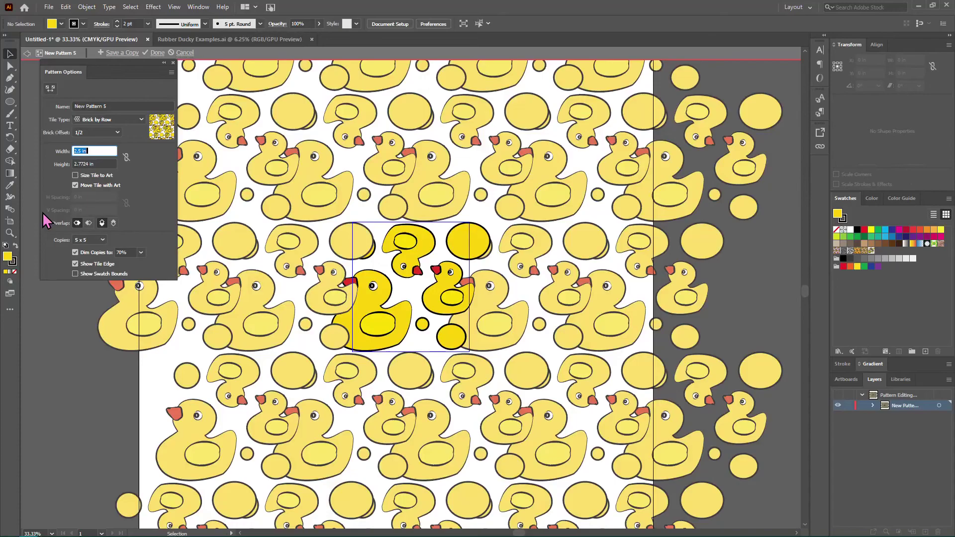
Step: Try increasing the pattern tile's height to 3.75 in
click(101, 163)
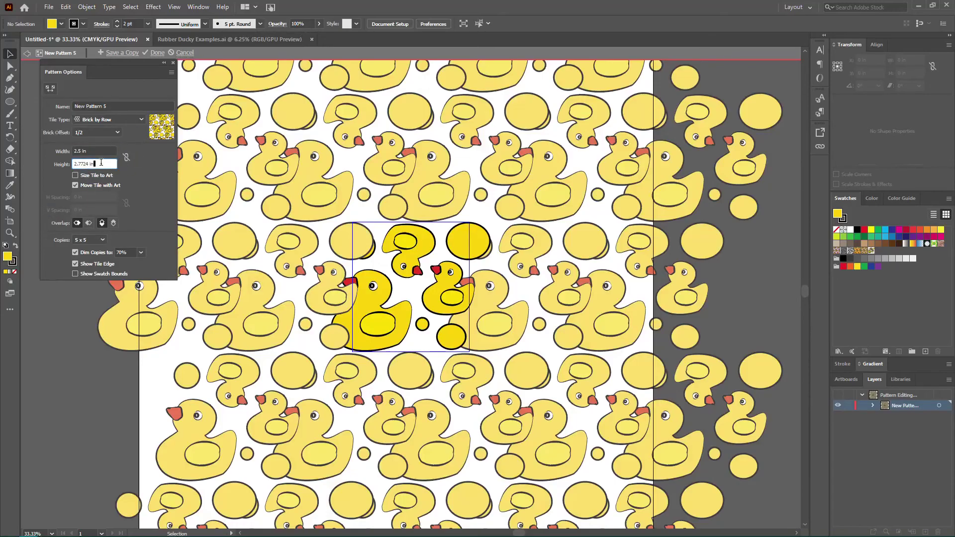
key(Up)
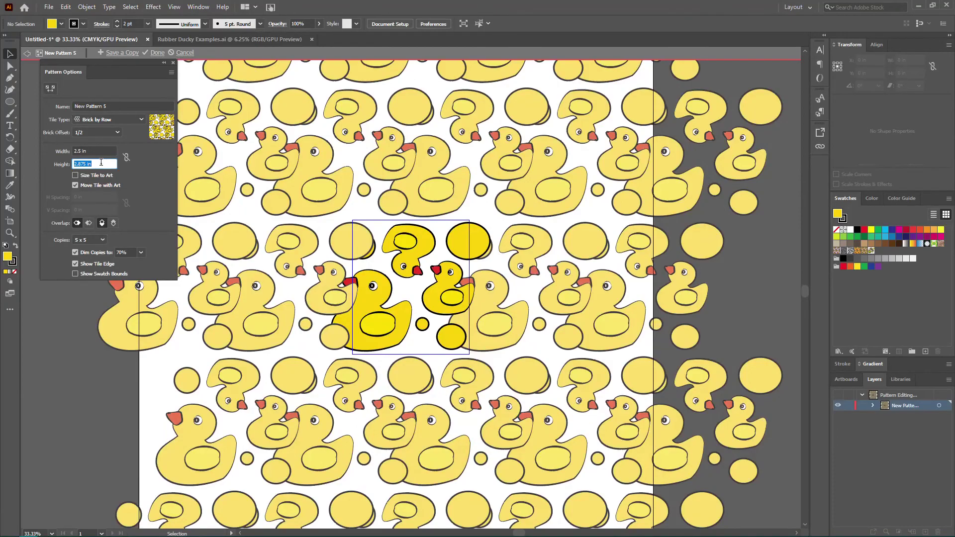
key(Up)
key(Up)
key(Up)
key(Up)
key(Up)
key(Up)
key(Up)
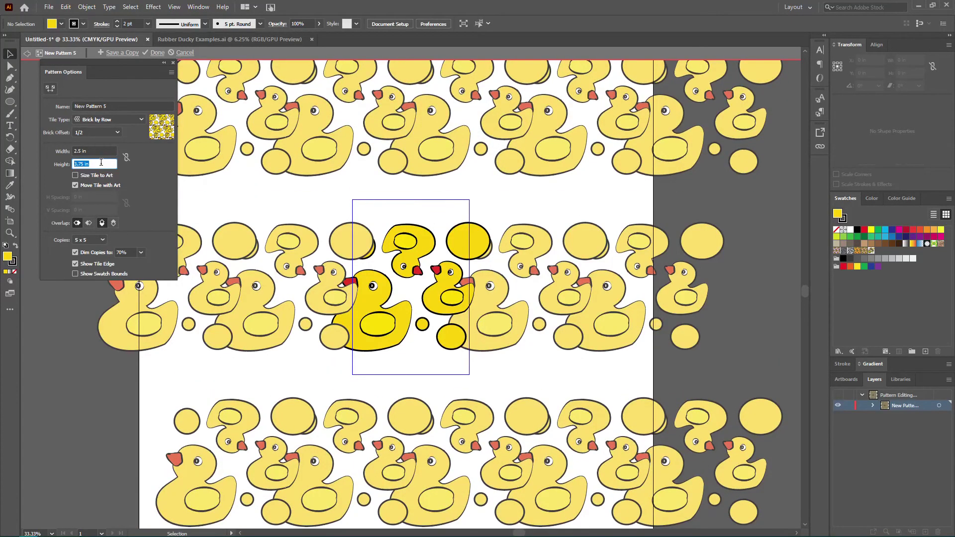
Step: Reduce the pattern tile's height to 3 in
key(Down)
key(Down)
key(Down)
key(Down)
key(Down)
key(Down)
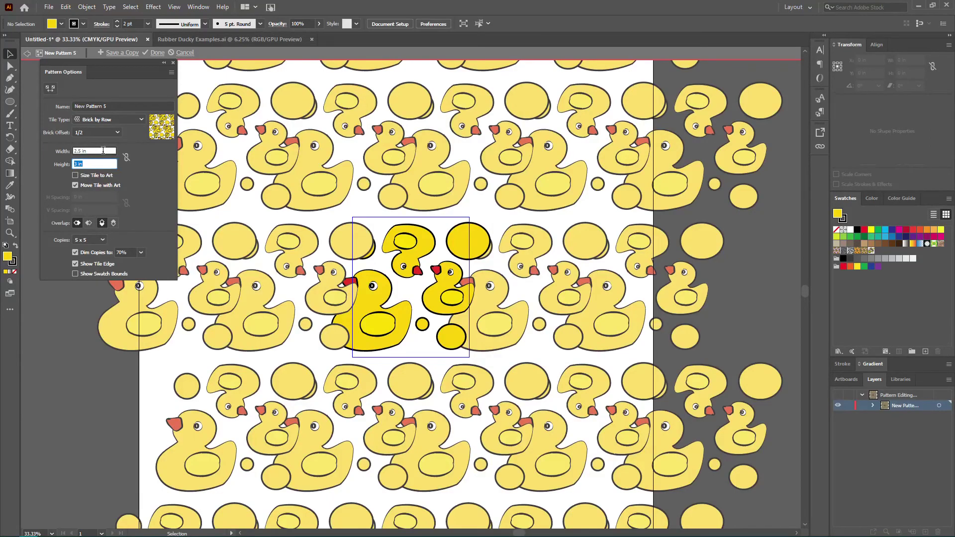
Step: Set the pattern tile's width to 3.25 in
click(103, 150)
key(Up)
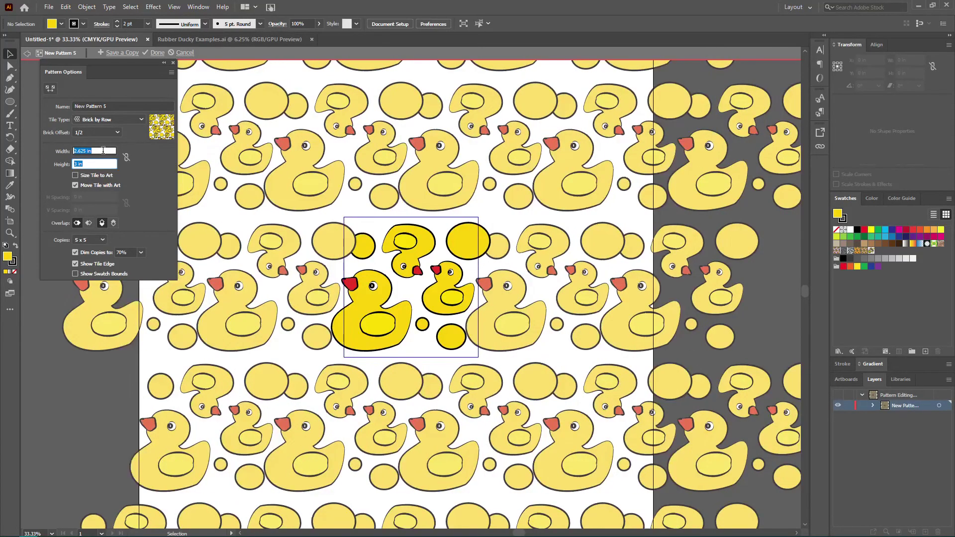
key(Up)
key(Up)
key(Up)
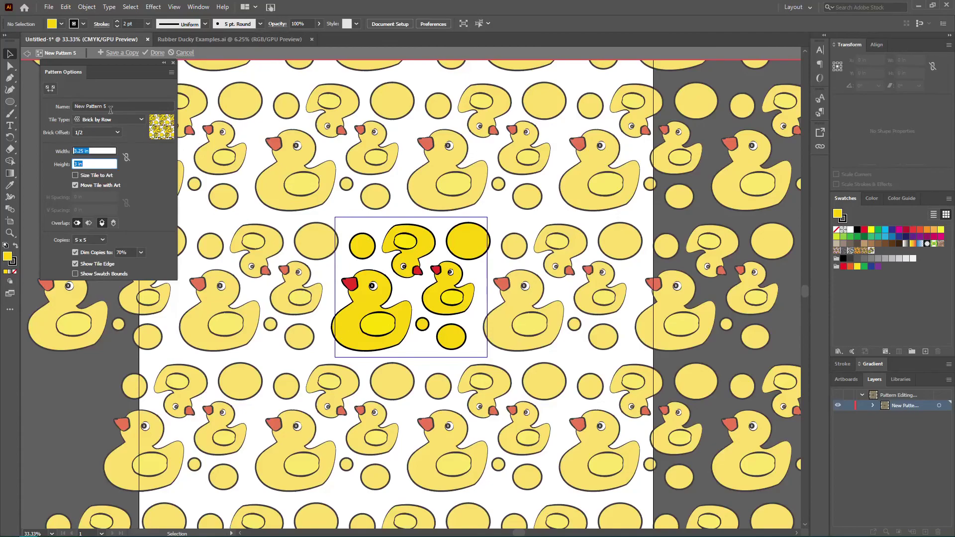
Step: Try a tile width of 3.5 in and bring it back down to 3.25 in
click(101, 150)
key(Up)
key(Up)
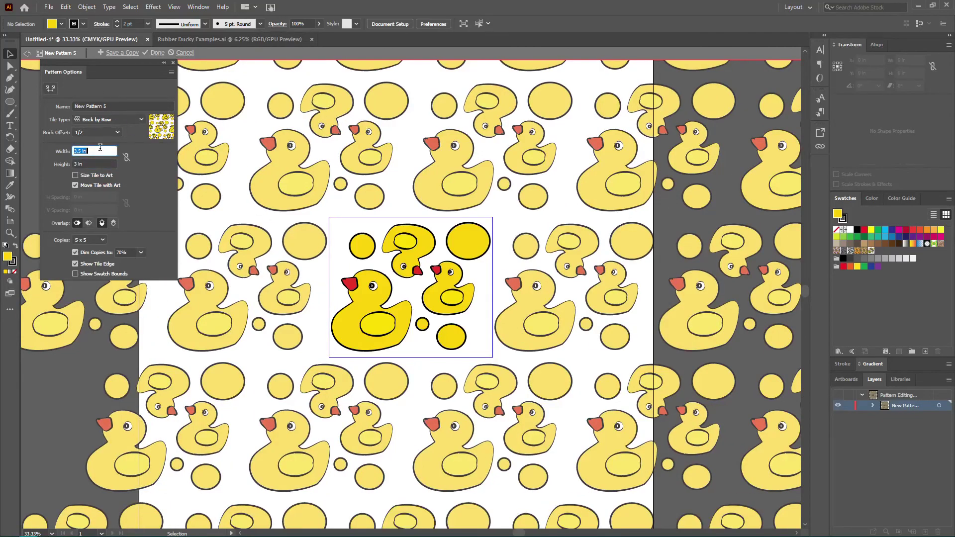
key(Down)
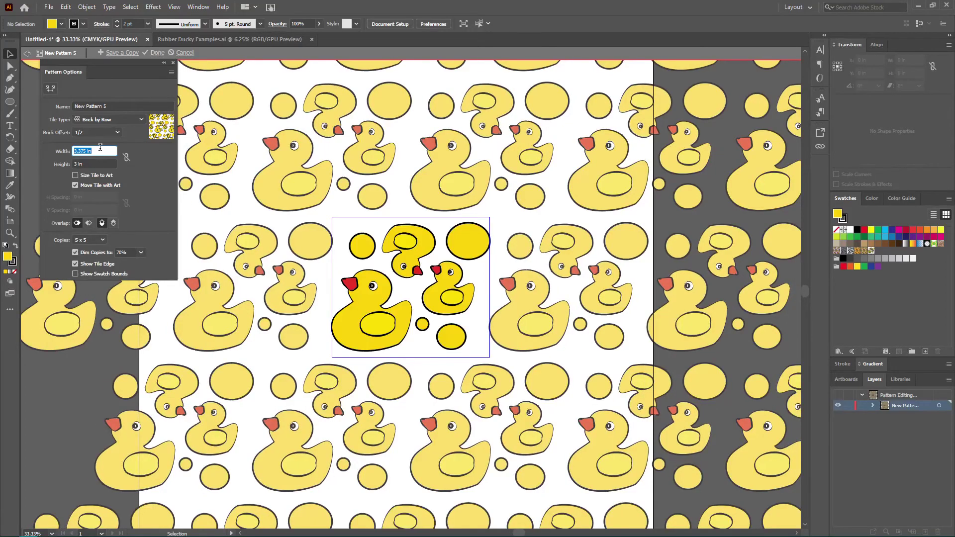
key(Down)
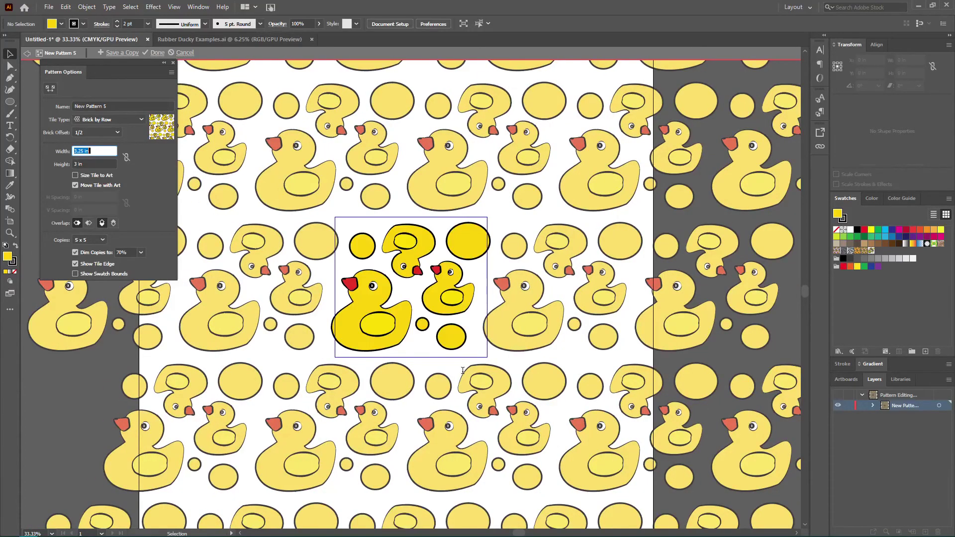
Step: Draw a yellow circle about 0.54 in wide centred on the tile's top edge, near its upper-left corner
click(10, 101)
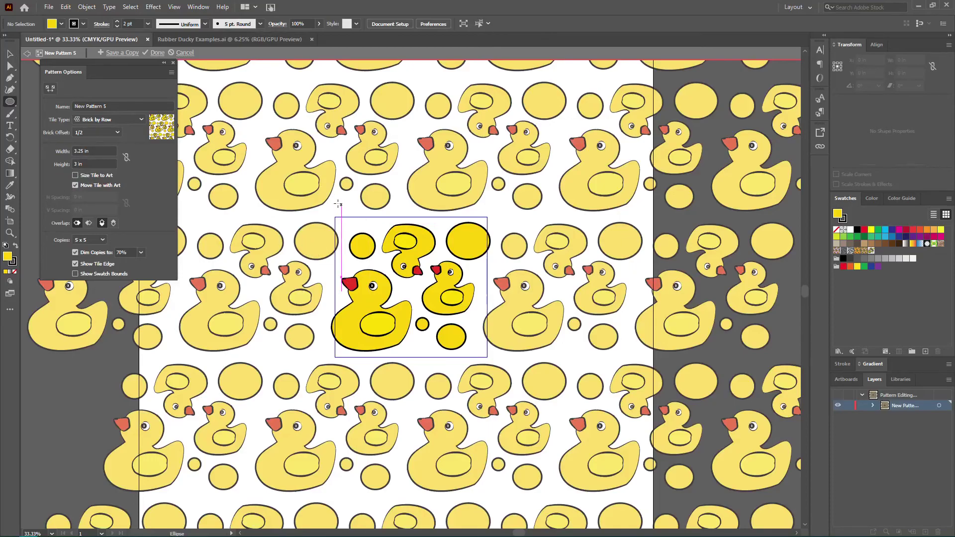
drag(349, 216, 360, 228)
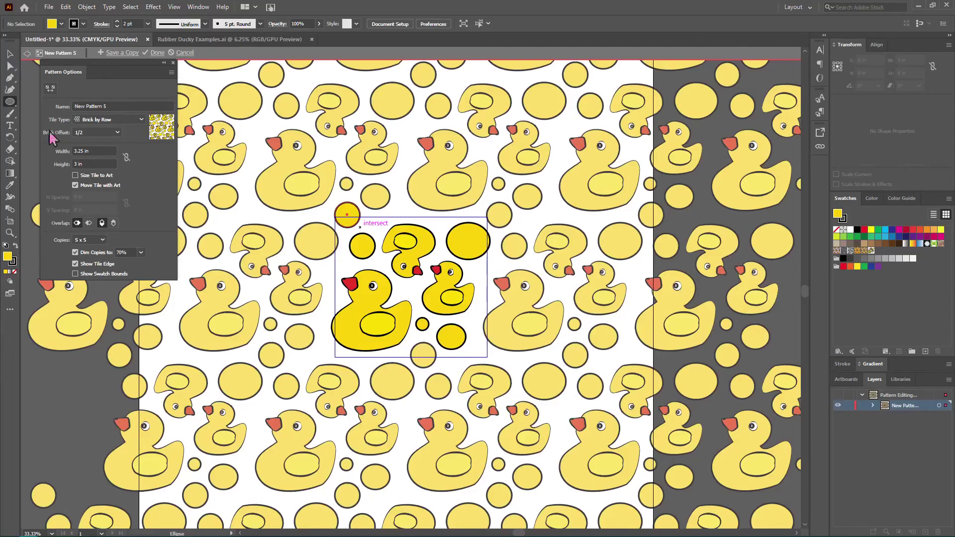
click(75, 264)
click(75, 264)
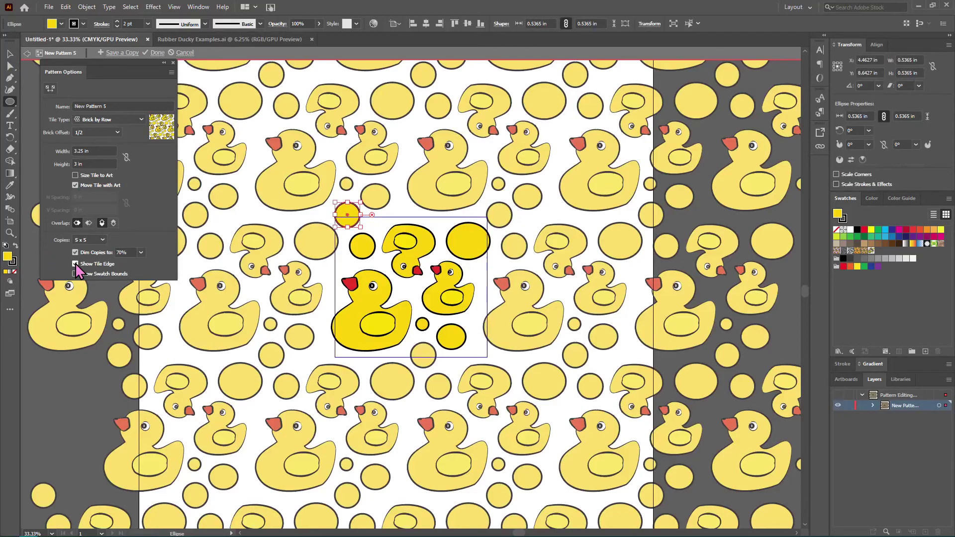
Step: Shift the new circle slightly left along the tile's top edge and set the pattern copies to 3 x 3
click(10, 54)
right_click(410, 212)
click(396, 209)
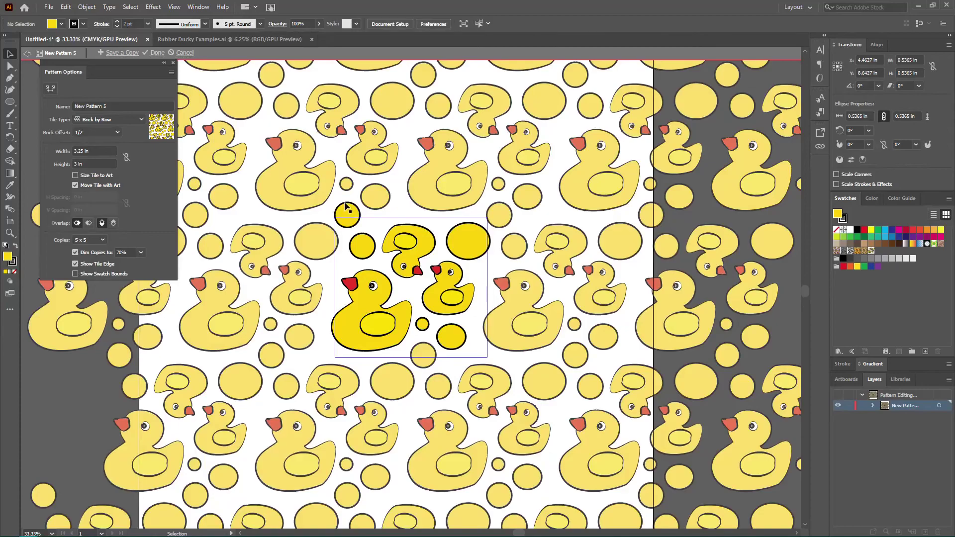
mouse_move(346, 210)
mouse_down()
mouse_move(348, 226)
mouse_move(363, 221)
mouse_move(345, 227)
mouse_up()
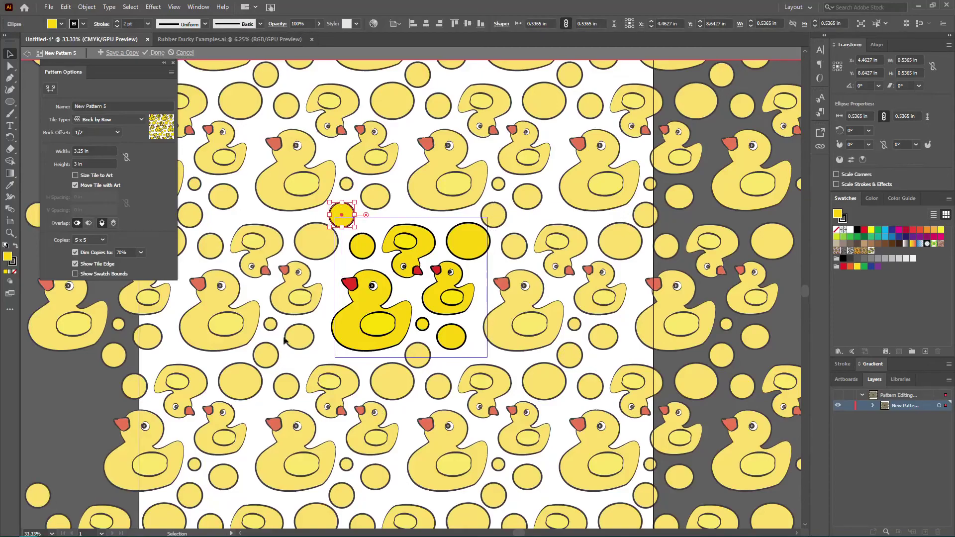
click(103, 239)
click(89, 261)
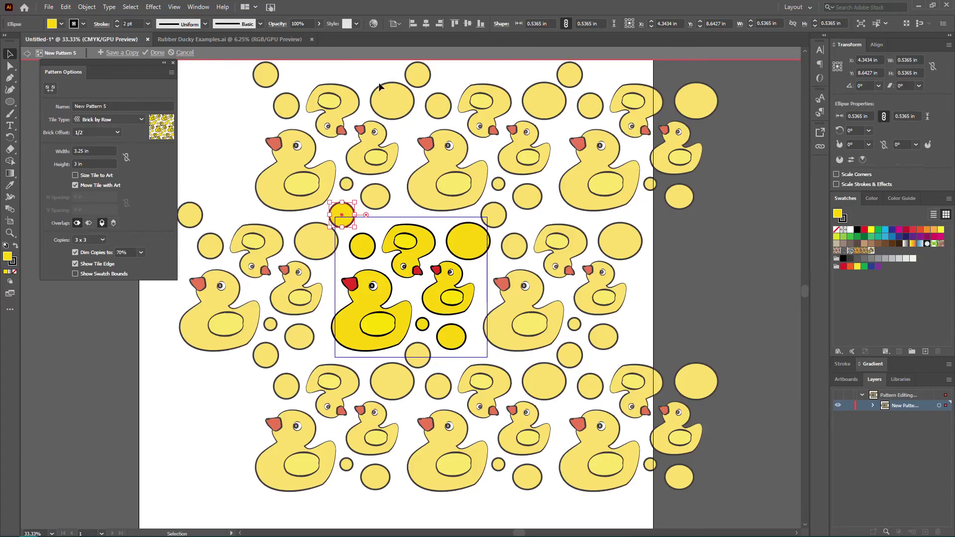
Step: Rotate the new circle to 315° and shrink it to about 0.43 in wide
drag(356, 231, 332, 202)
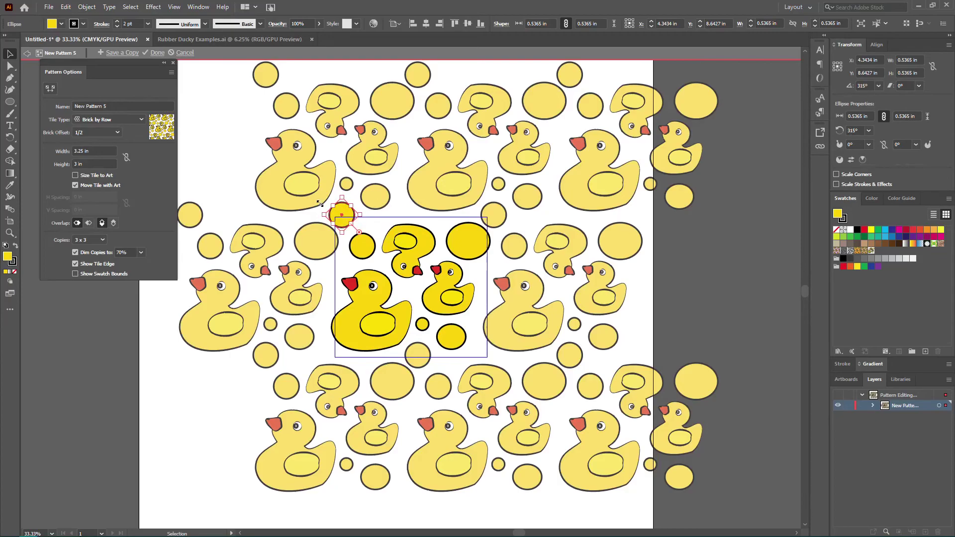
key(ctrl+=)
key(ctrl+=)
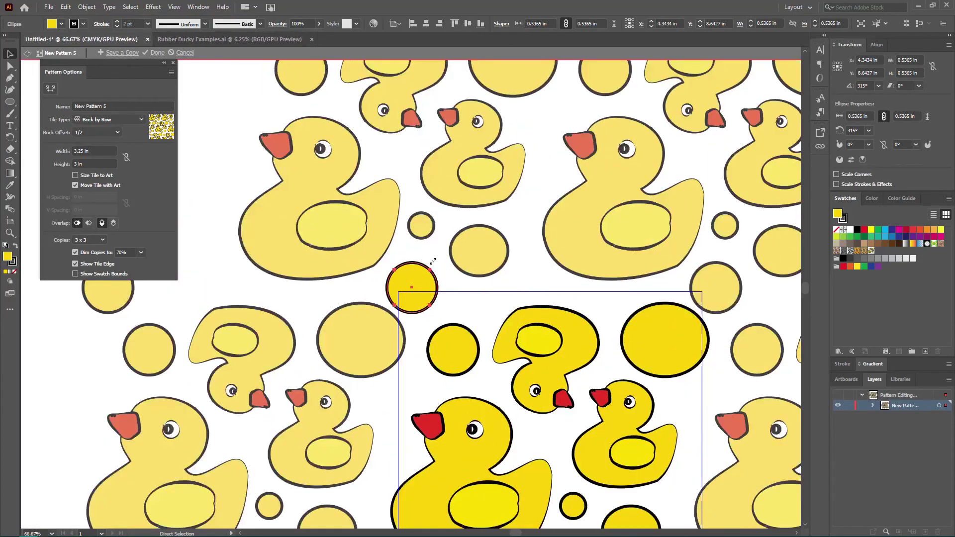
key(ctrl+=)
mouse_move(411, 247)
mouse_down()
mouse_move(412, 285)
mouse_move(407, 250)
mouse_up()
key(ctrl+minus)
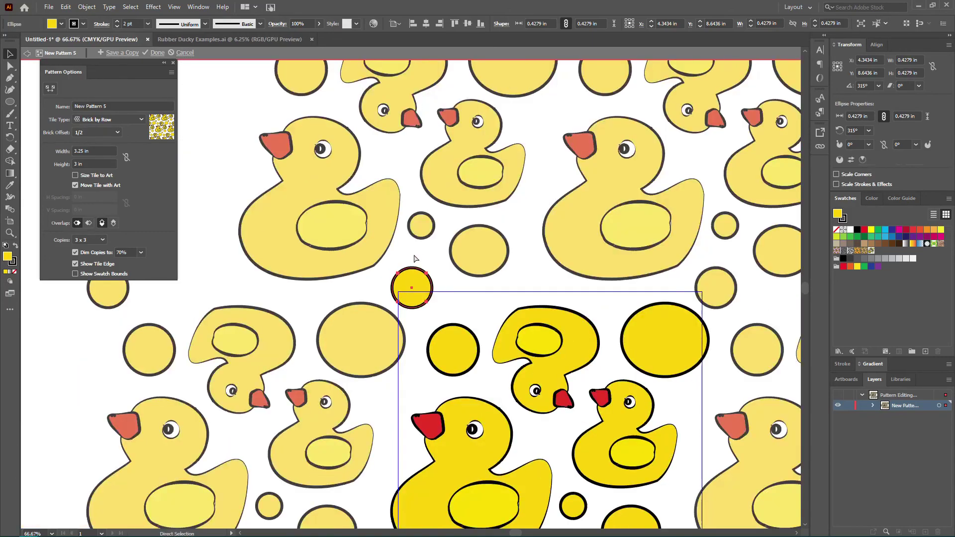
Step: Try placing the circle over the tail of the dimmed duck just above the tile's upper-left corner
key(v)
key(a)
key(v)
drag(425, 287, 412, 260)
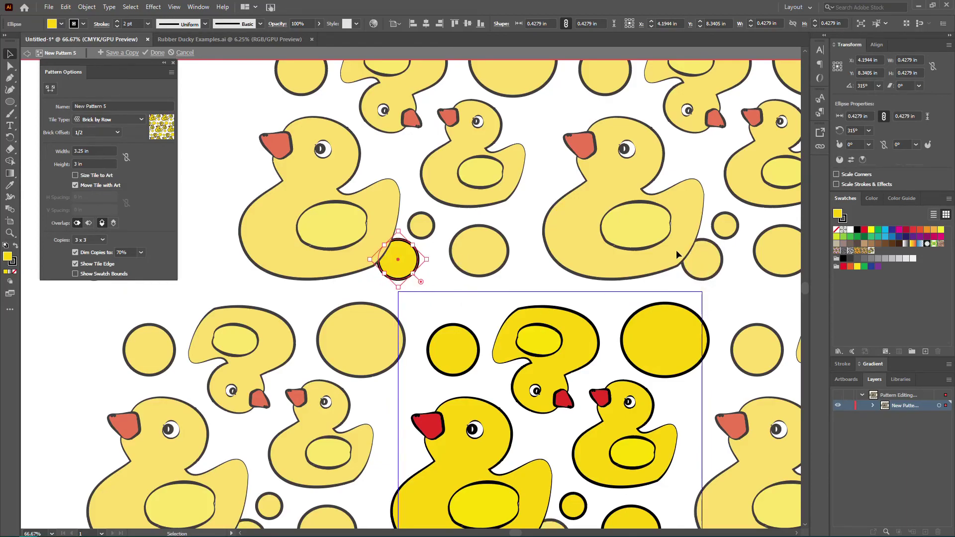
drag(135, 62, 21, 55)
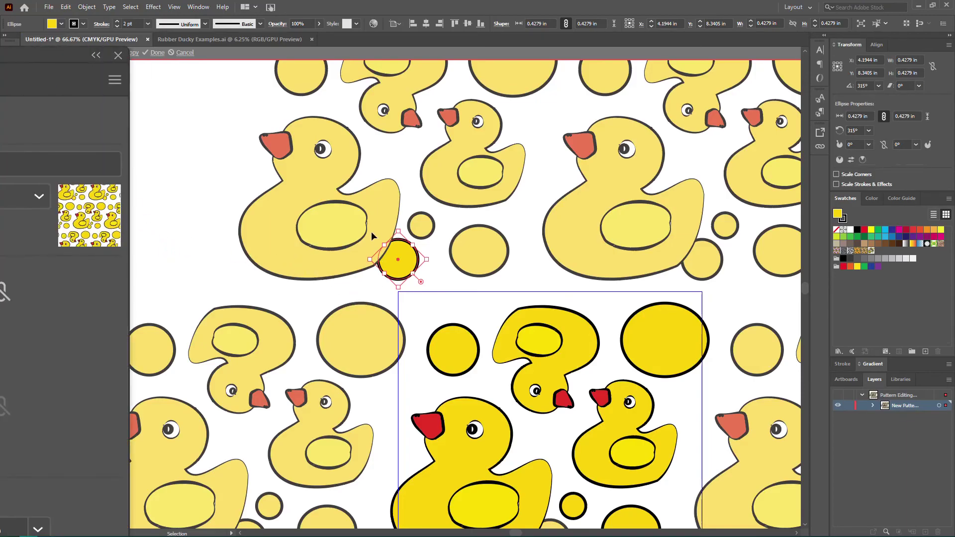
drag(60, 60, 311, 78)
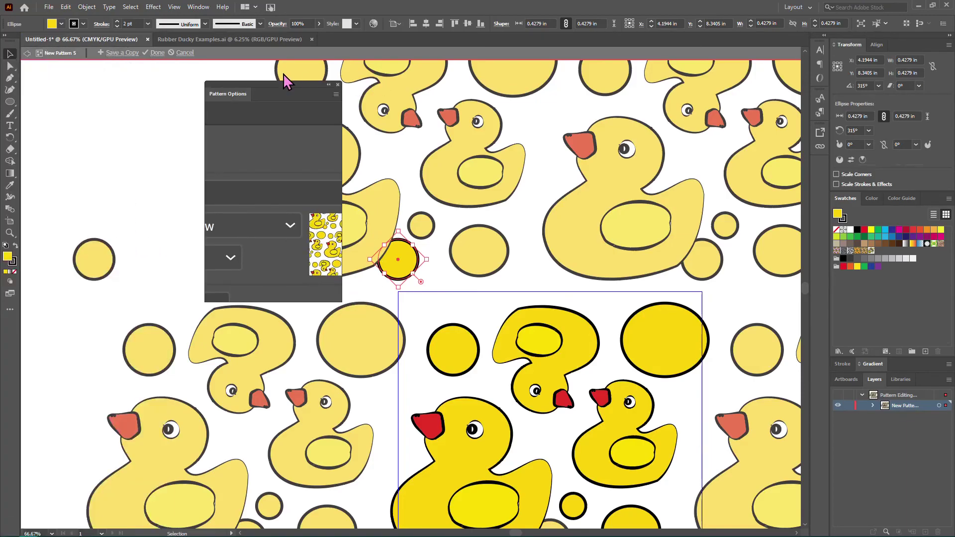
drag(196, 103, 154, 120)
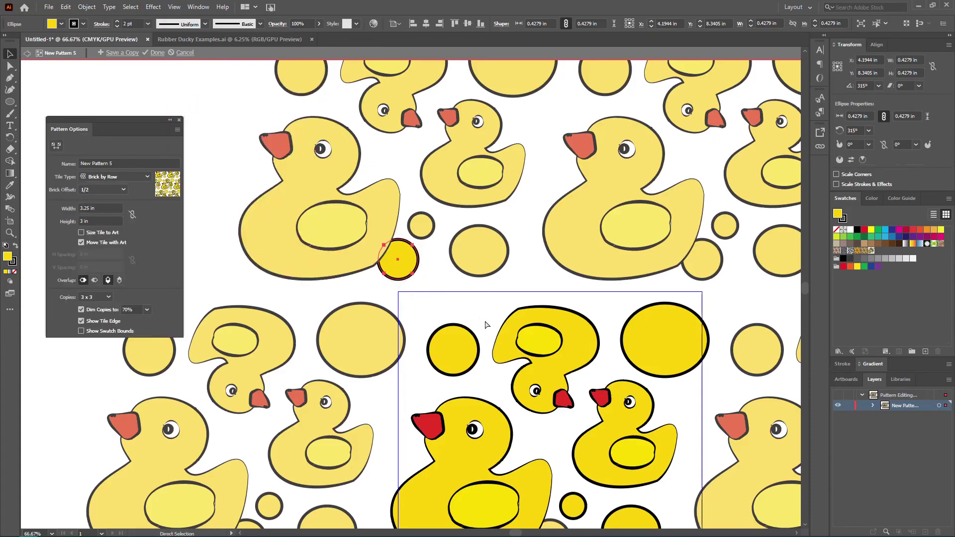
Step: Place the circle on the tile's top edge, just right of its upper-left corner, clear of the ducks
key(ctrl+minus)
key(ctrl+minus)
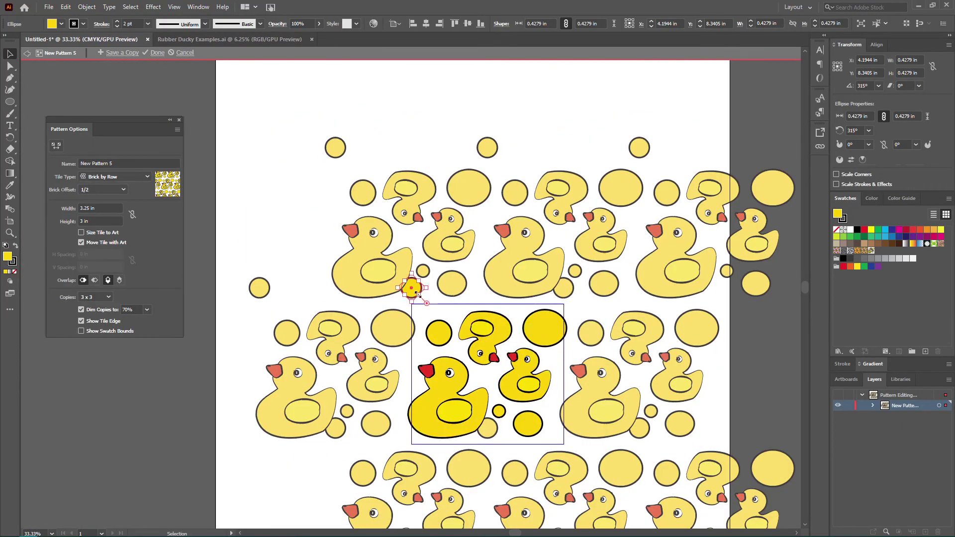
drag(414, 289, 430, 317)
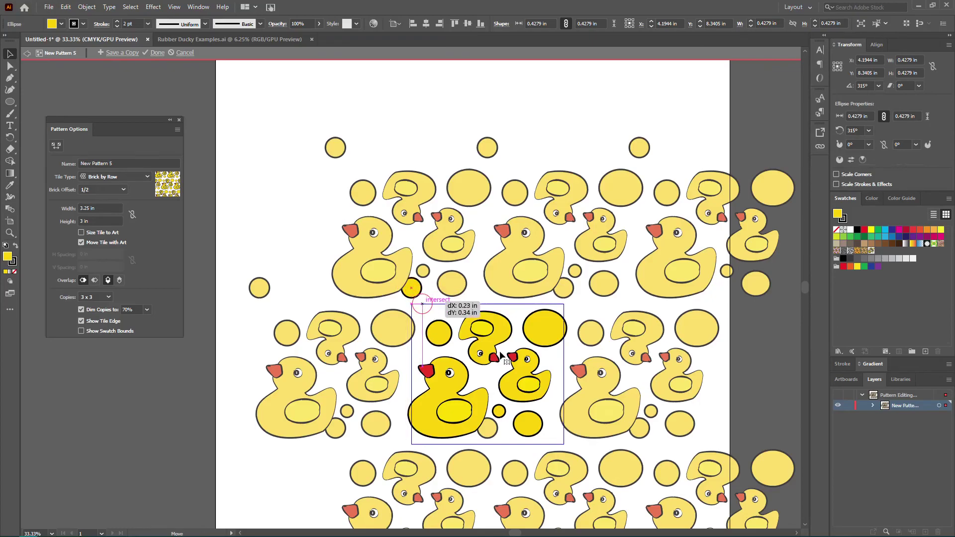
drag(497, 356, 497, 356)
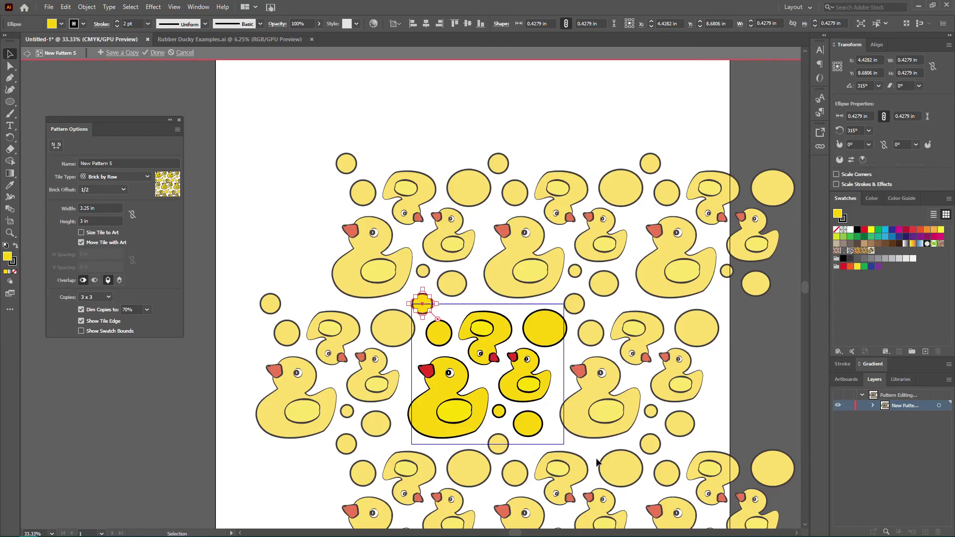
click(766, 448)
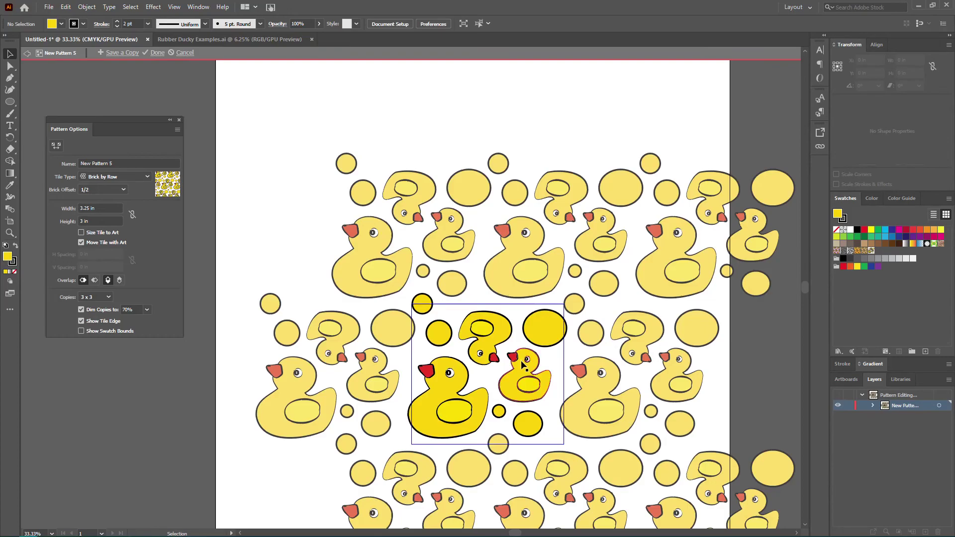
Step: Try enlarging the upside-down duck in the tile and undo the scaling
click(497, 326)
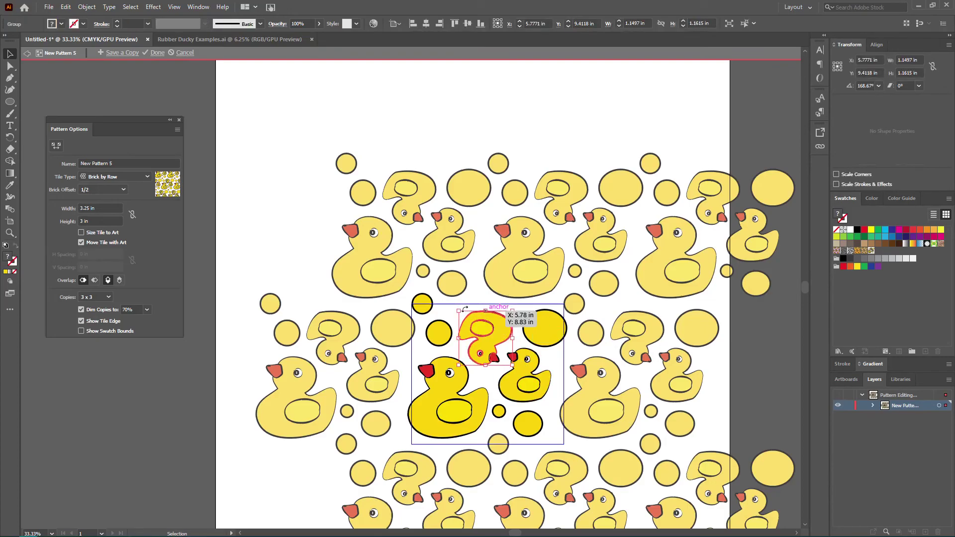
drag(457, 311, 444, 298)
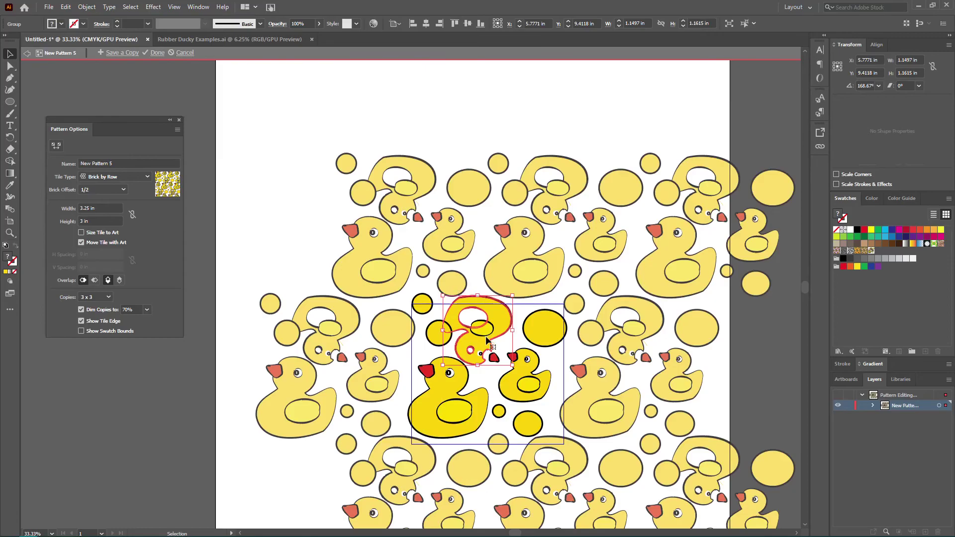
key(ctrl+z)
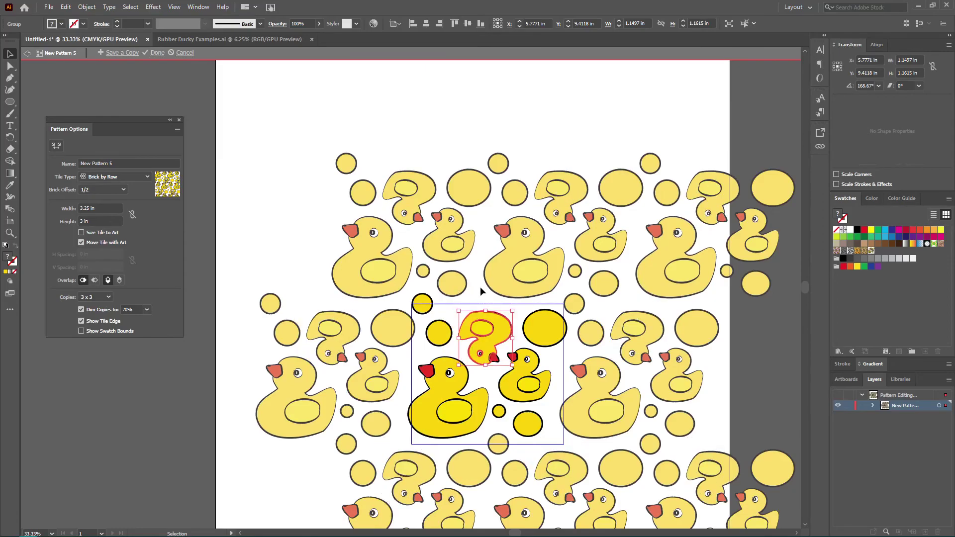
key(ctrl+h)
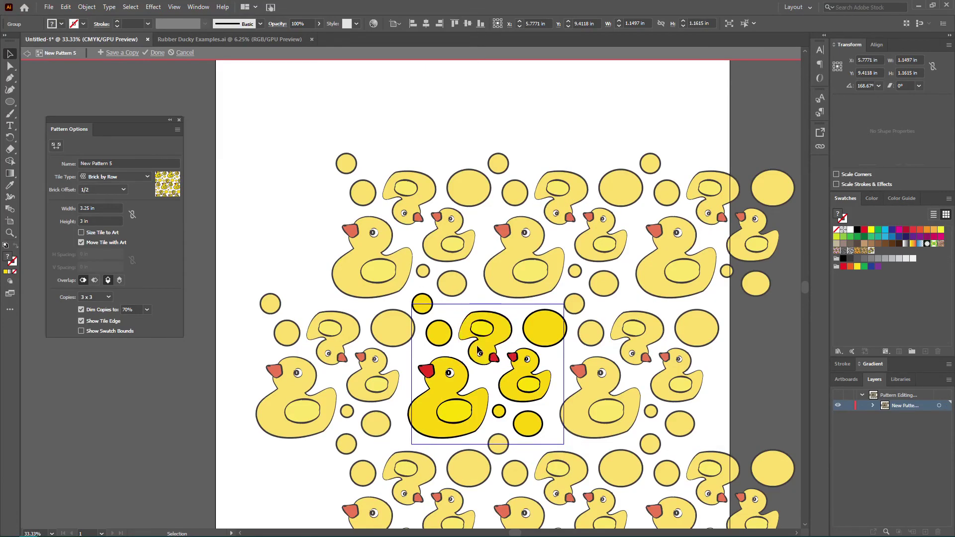
Step: Duplicate the smallest circle to the tile's top edge above the upside-down duck and to the left edge by the large duck's beak
click(503, 414)
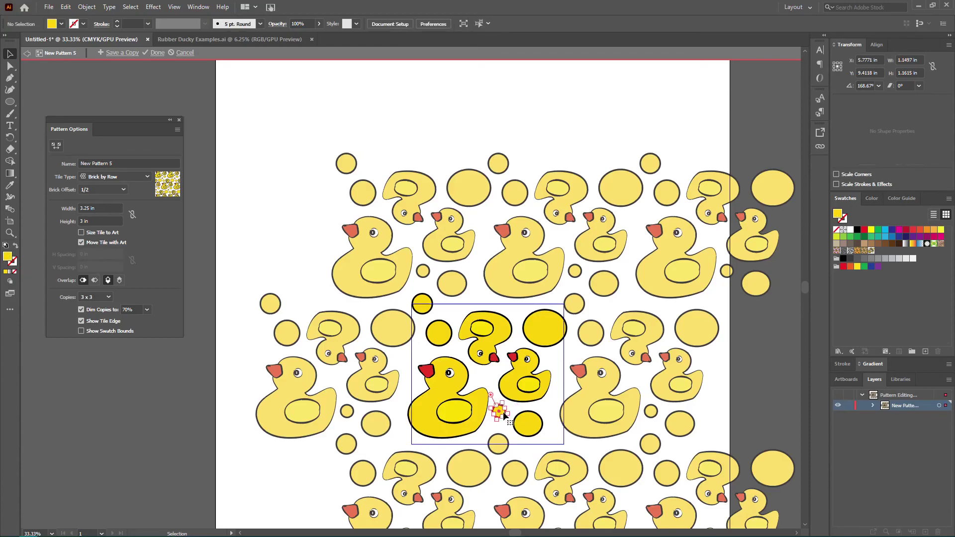
drag(503, 411, 488, 306)
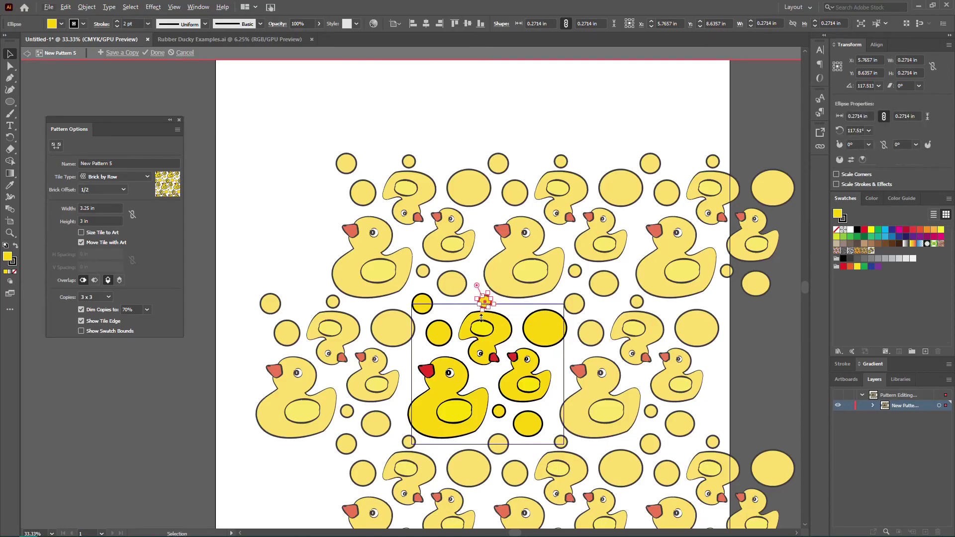
click(557, 356)
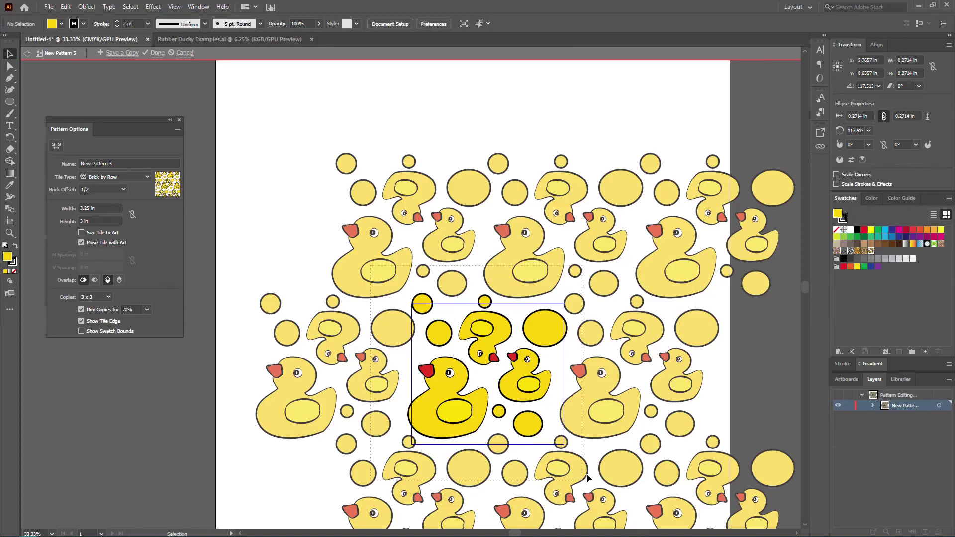
key(ctrl+a)
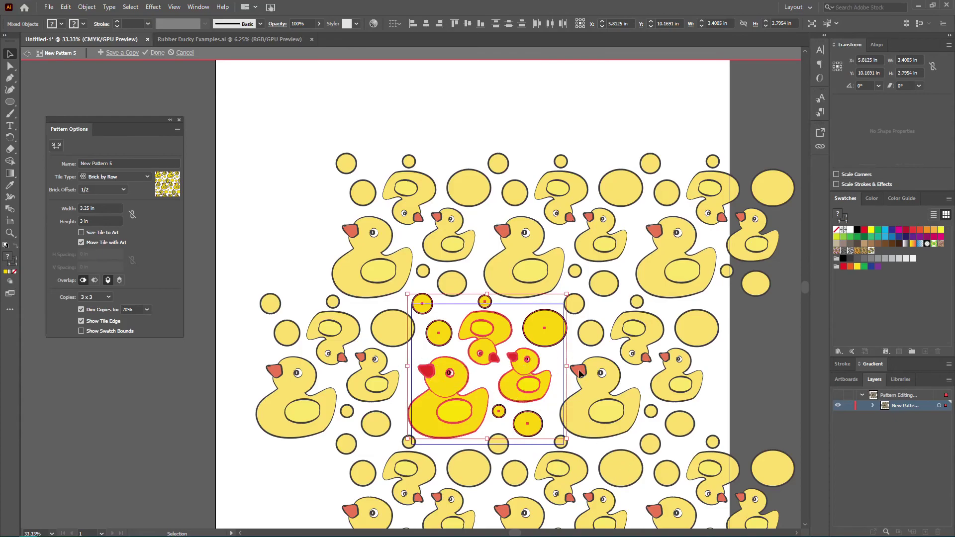
click(593, 354)
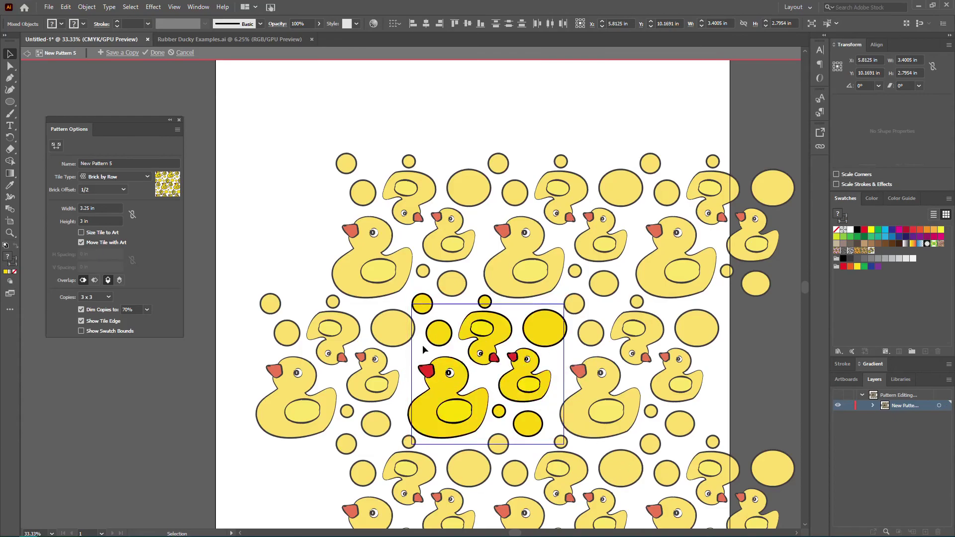
drag(485, 301, 440, 359)
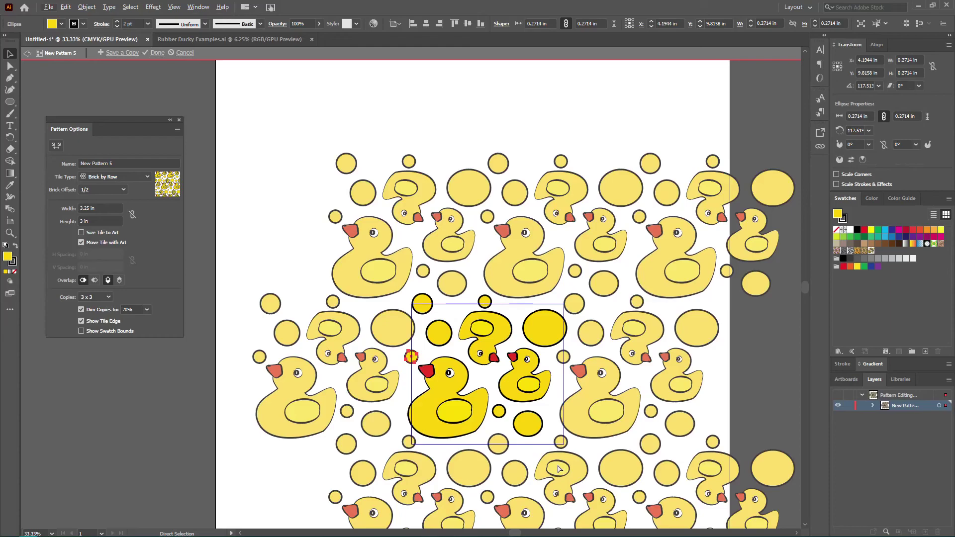
Step: Copy all the artwork in the tile and finish editing the pattern
key(ctrl+a)
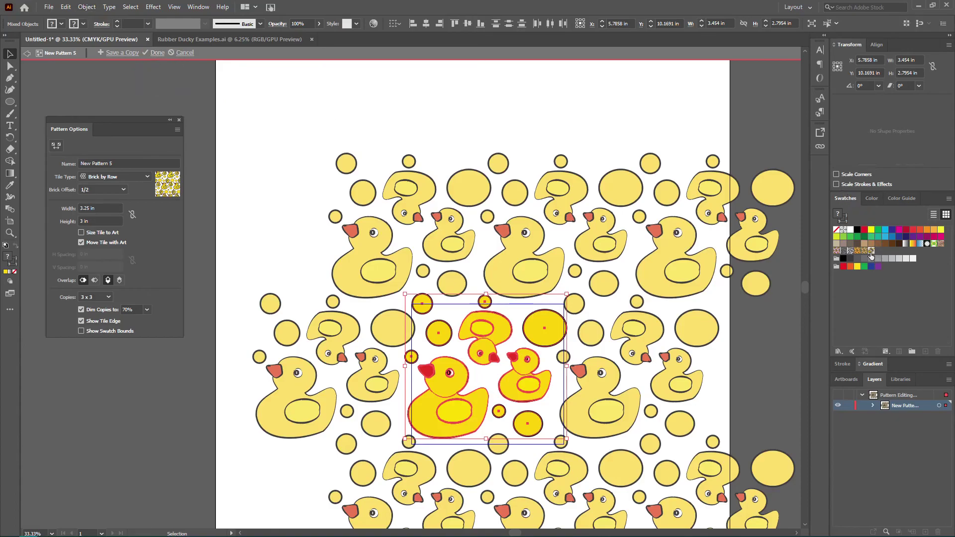
click(158, 53)
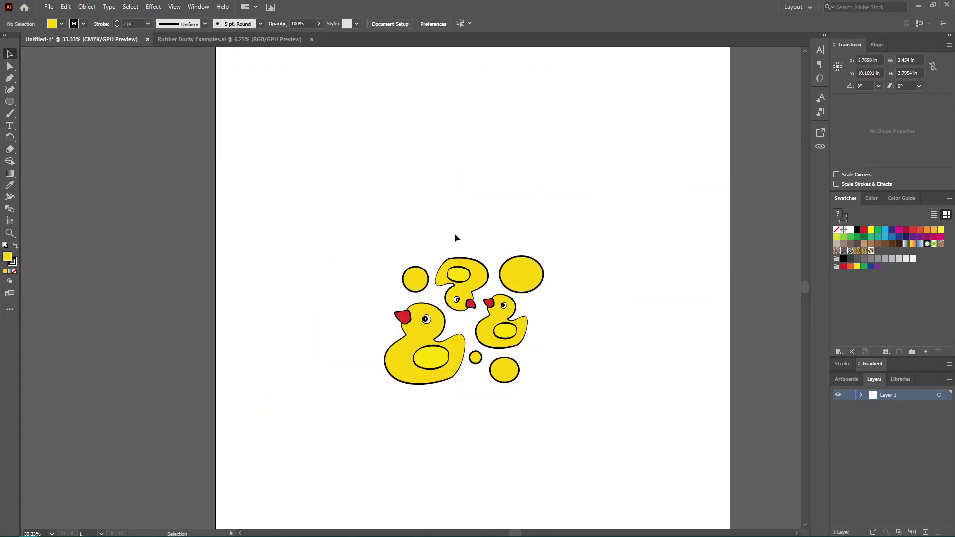
Step: Move the original duck artwork to the artboard's left edge and paste the copied tile artwork beside it on the right
drag(349, 208, 583, 424)
drag(540, 276, 372, 231)
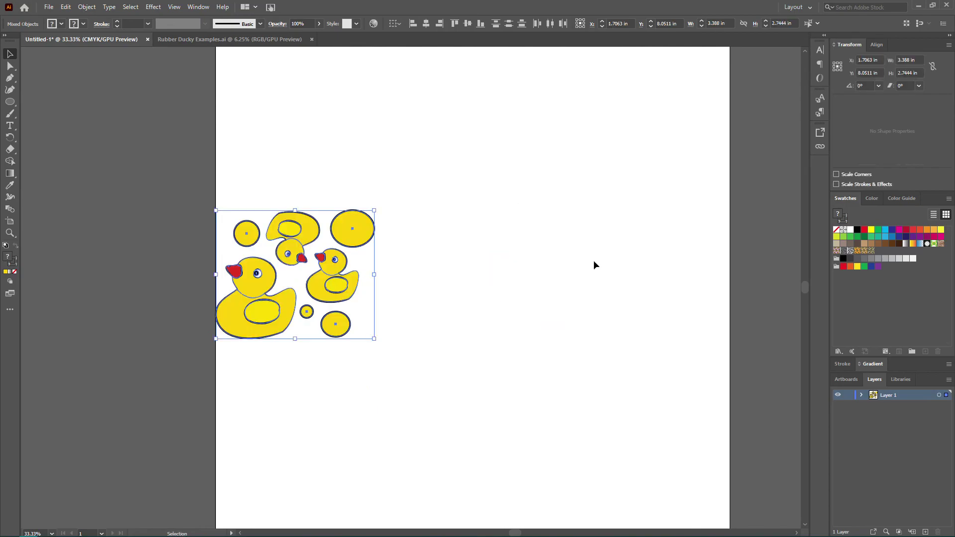
click(639, 355)
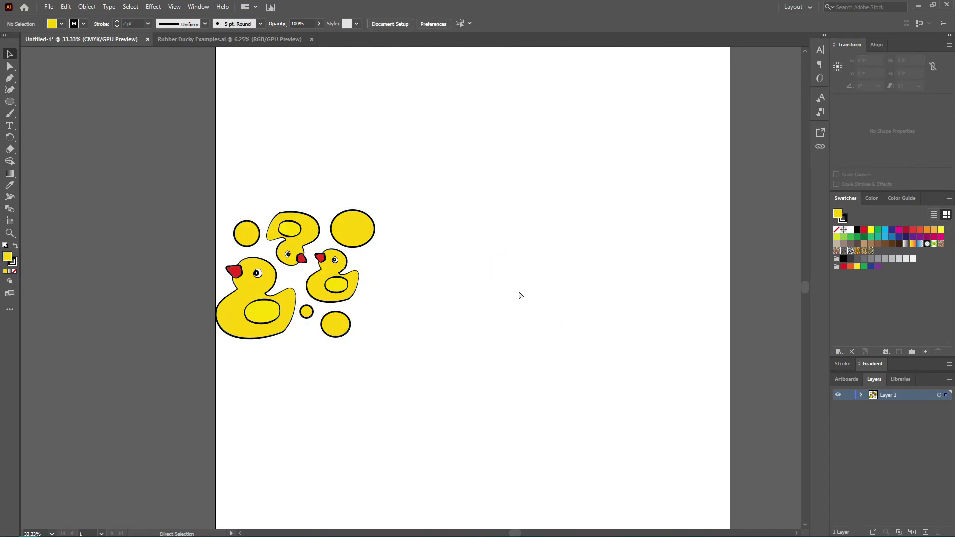
key(ctrl+v)
drag(485, 257, 607, 236)
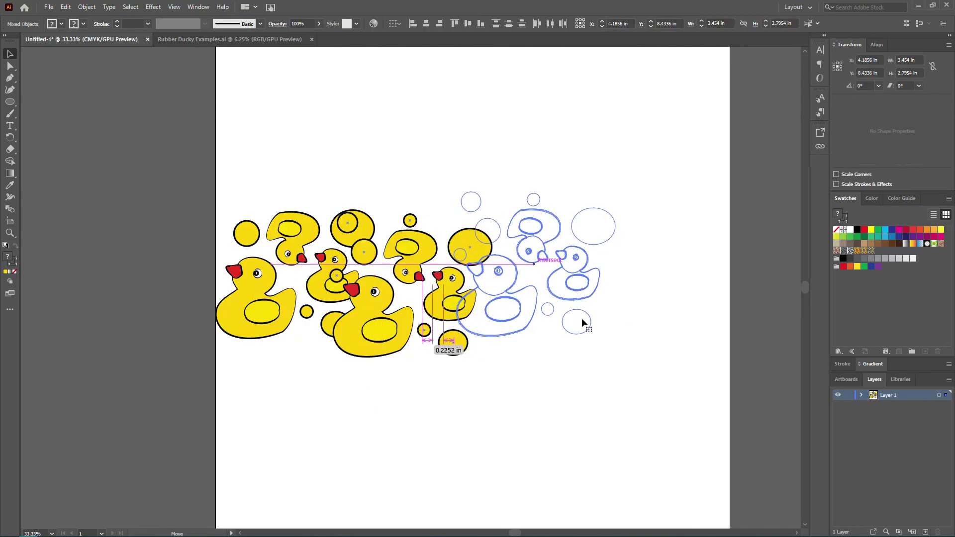
Step: Delete the original duck and circle artwork at the artboard's left edge
click(441, 297)
drag(231, 198, 392, 368)
drag(426, 170, 639, 386)
click(412, 417)
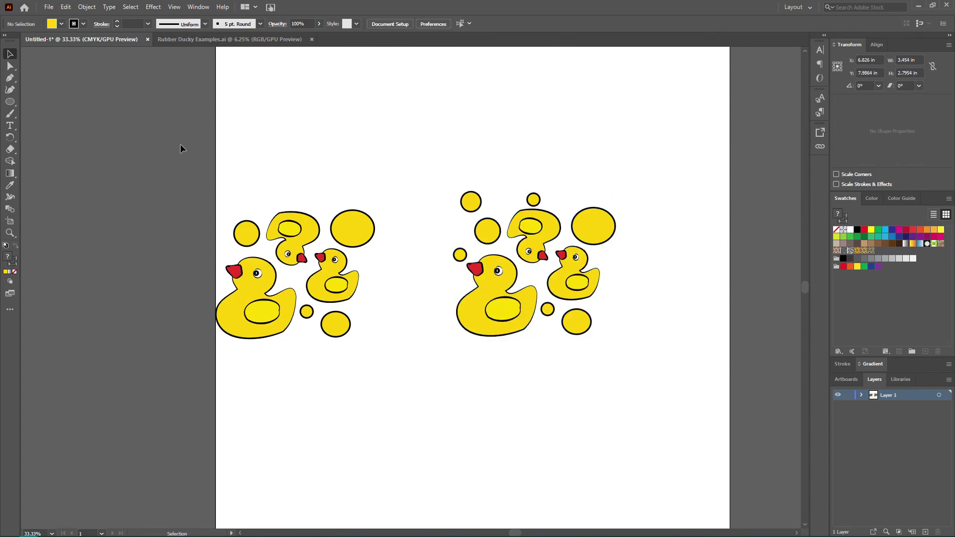
drag(408, 396, 205, 164)
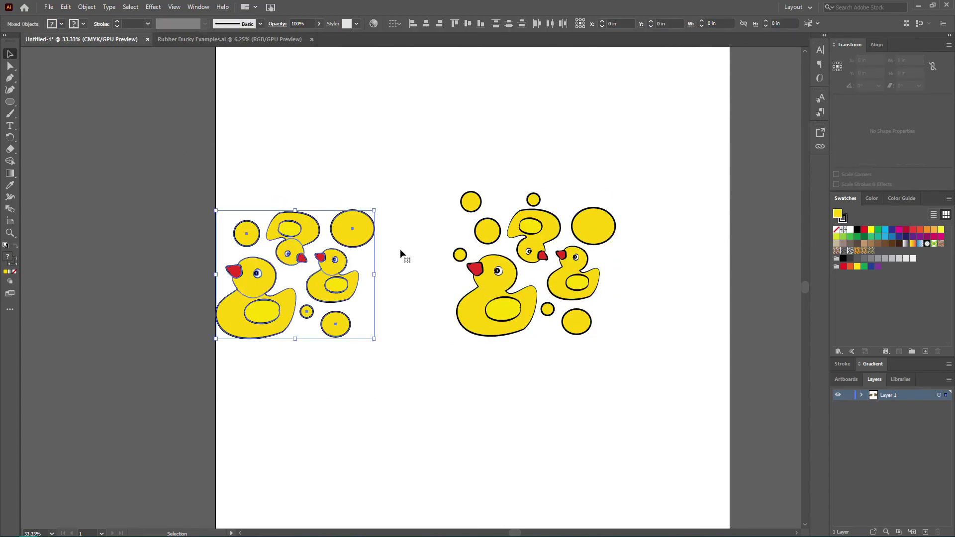
key(Delete)
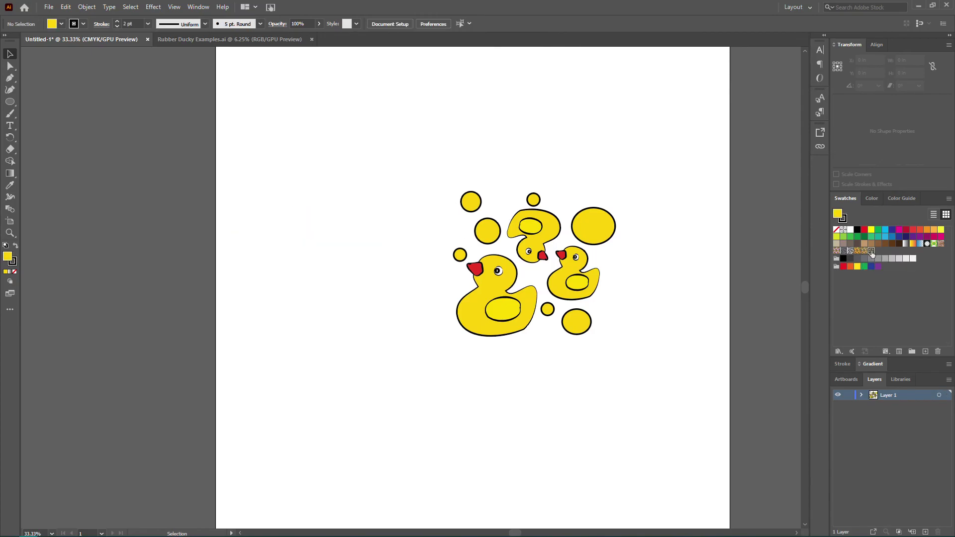
Step: Check the tile width and height of the newest duck pattern, leaving pattern editing without changes
double_click(871, 250)
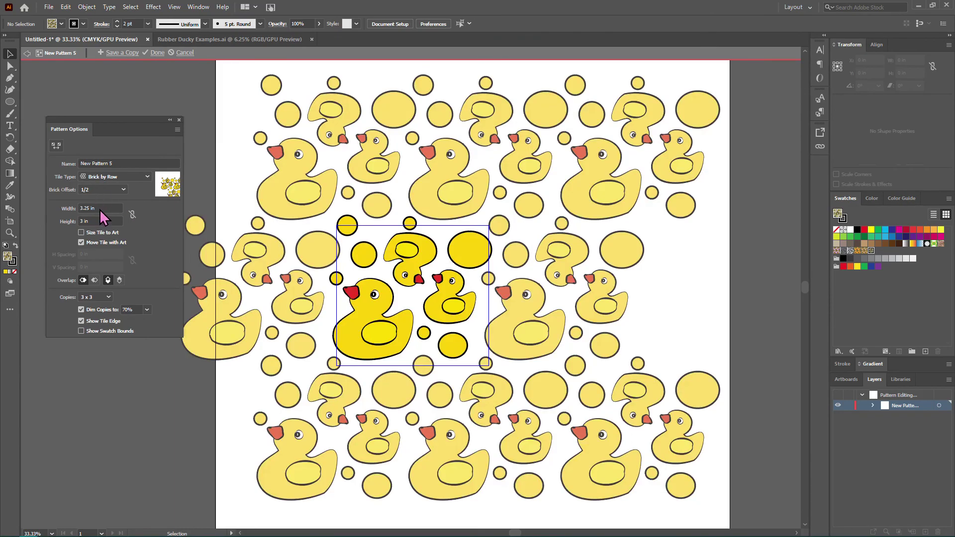
click(93, 206)
drag(99, 209, 79, 209)
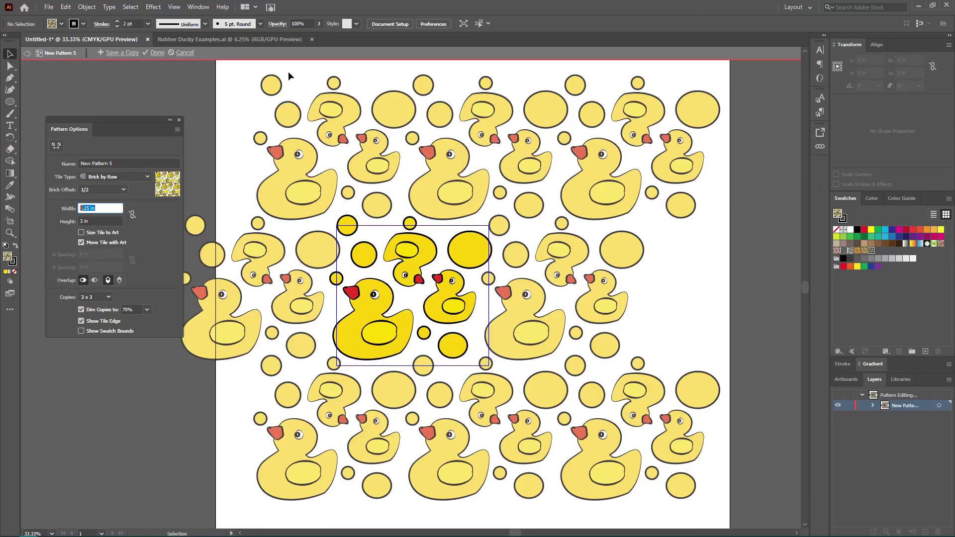
click(184, 53)
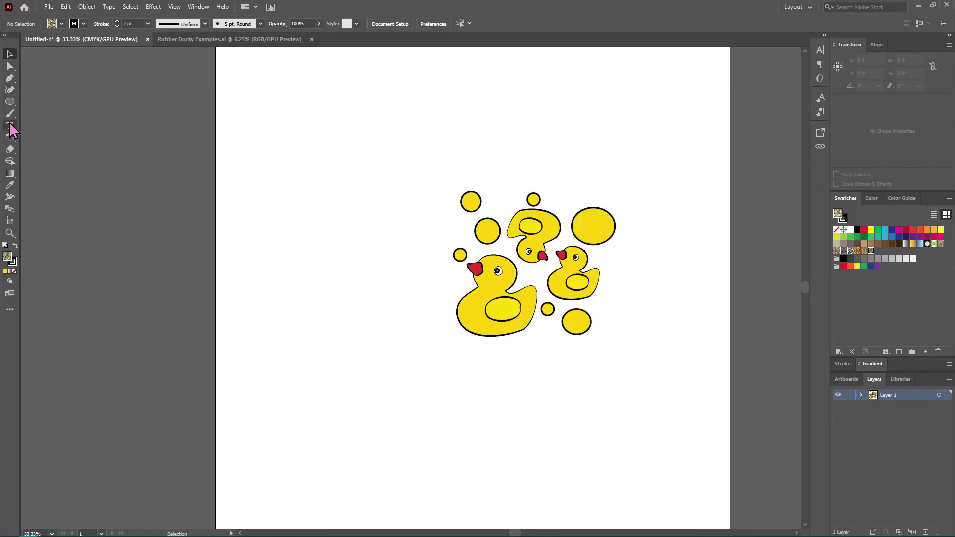
Step: Draw a rectangle 3.25 in wide and 3 in high over the duck and circle artwork
drag(10, 102, 53, 103)
click(456, 211)
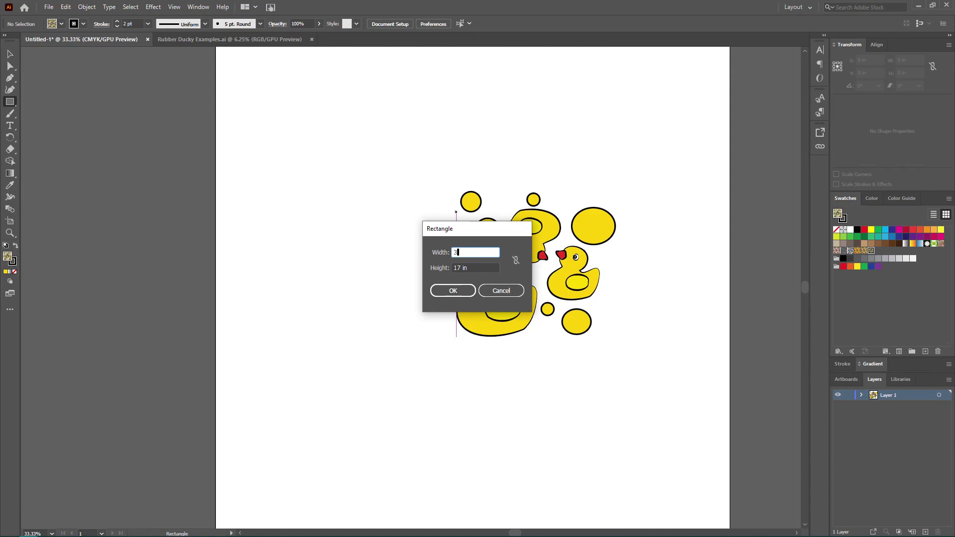
key(Tab)
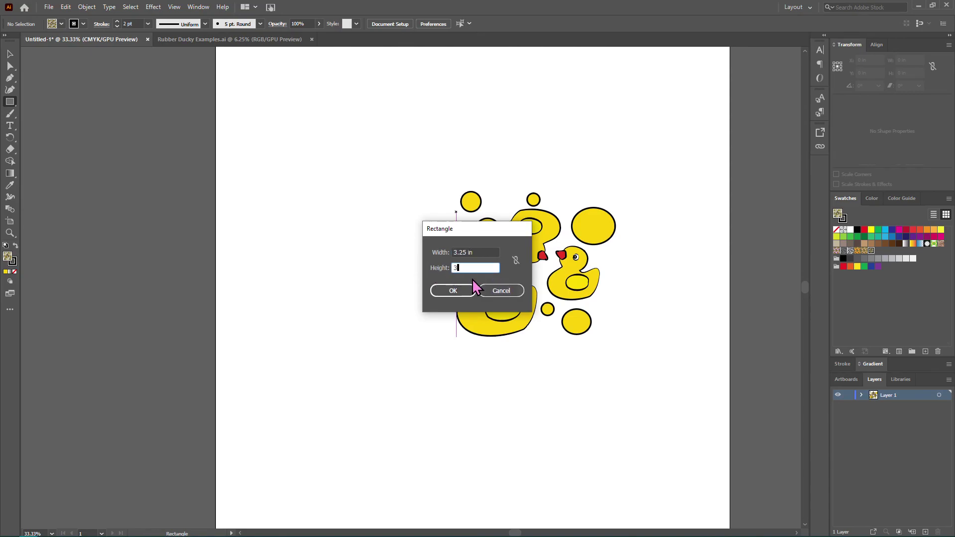
click(463, 291)
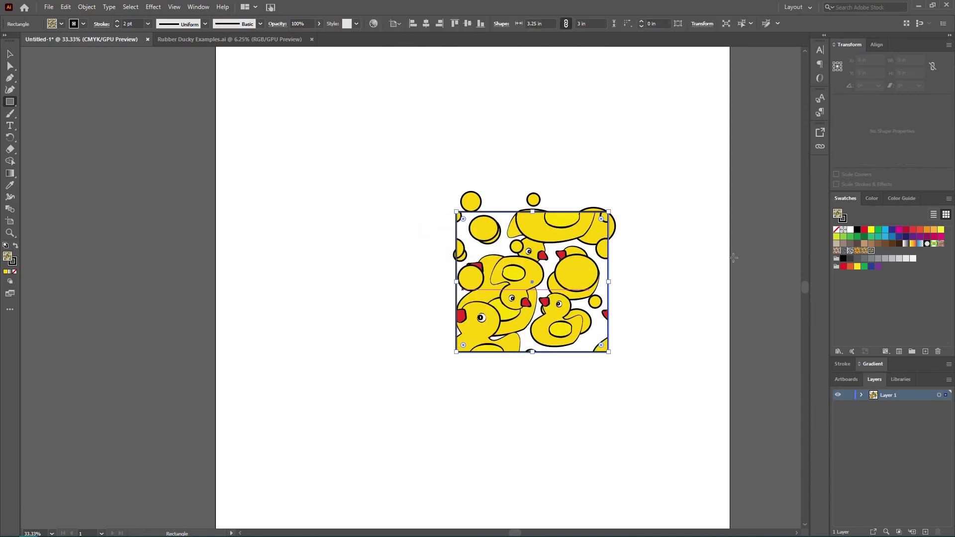
Step: Remove the 3.25 x 3 in rectangle's stroke and give it a light orange fill
click(899, 230)
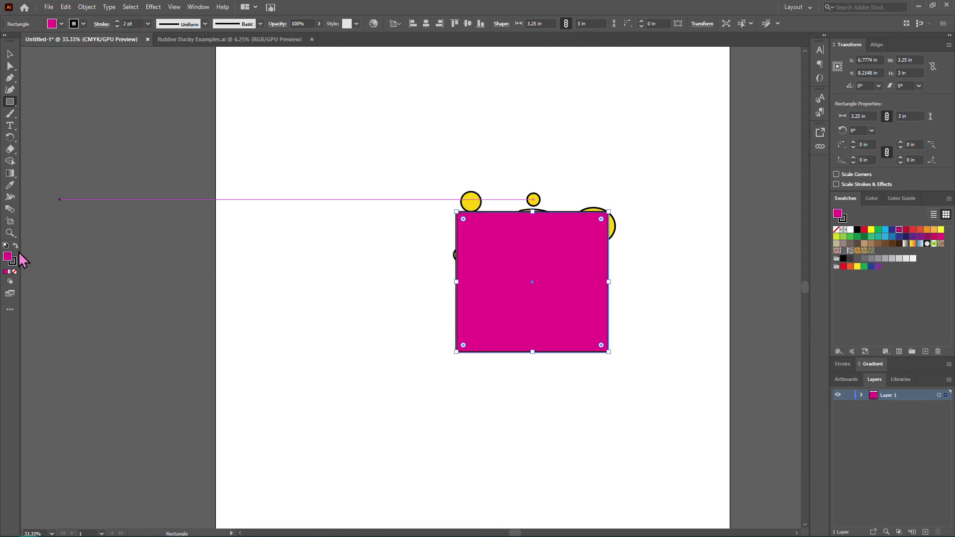
click(14, 271)
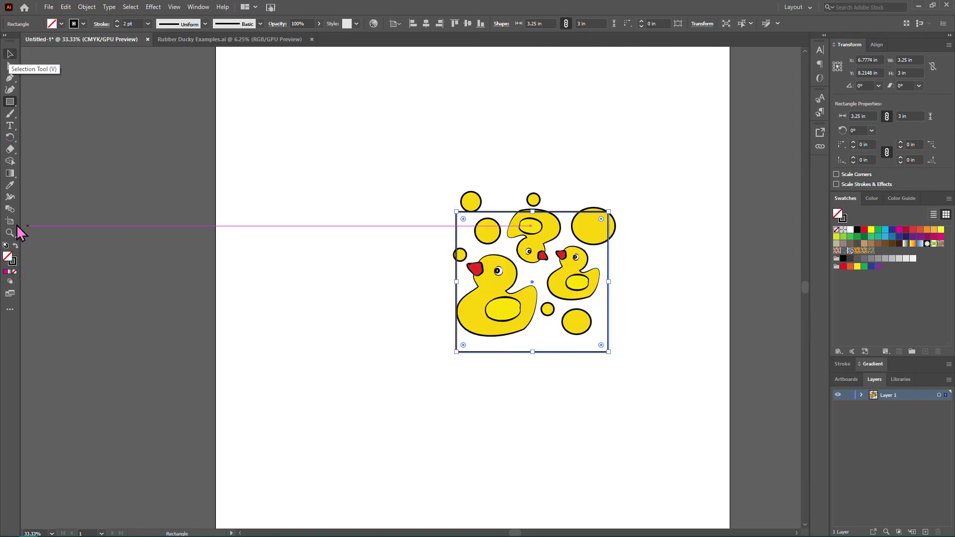
click(12, 261)
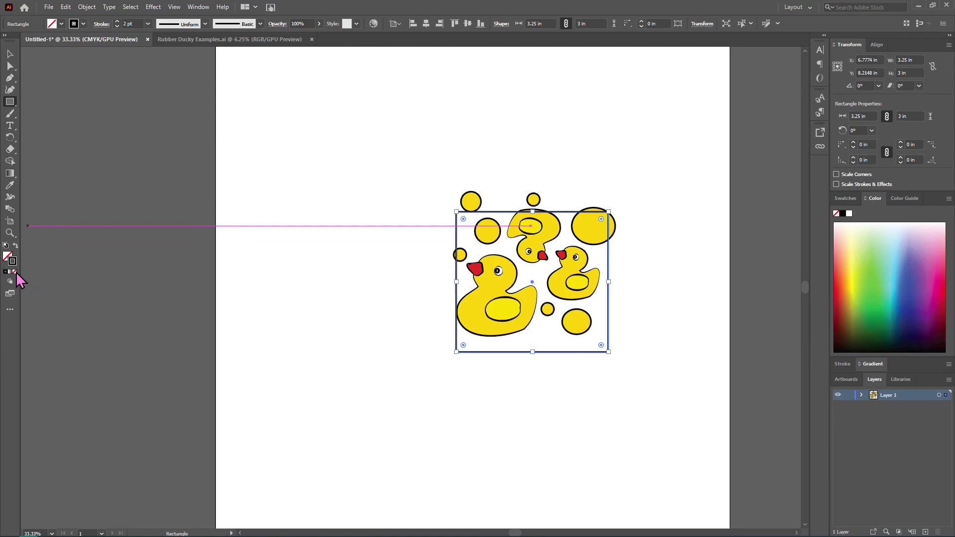
click(14, 272)
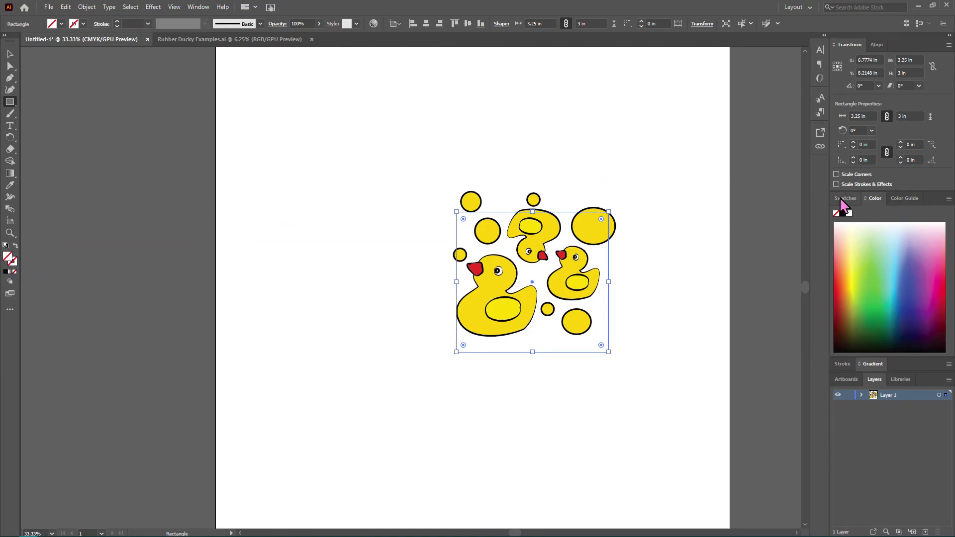
click(845, 199)
click(934, 230)
Step: Send the orange rectangle to the back and position it behind the ducks and circles as the tile background
click(10, 54)
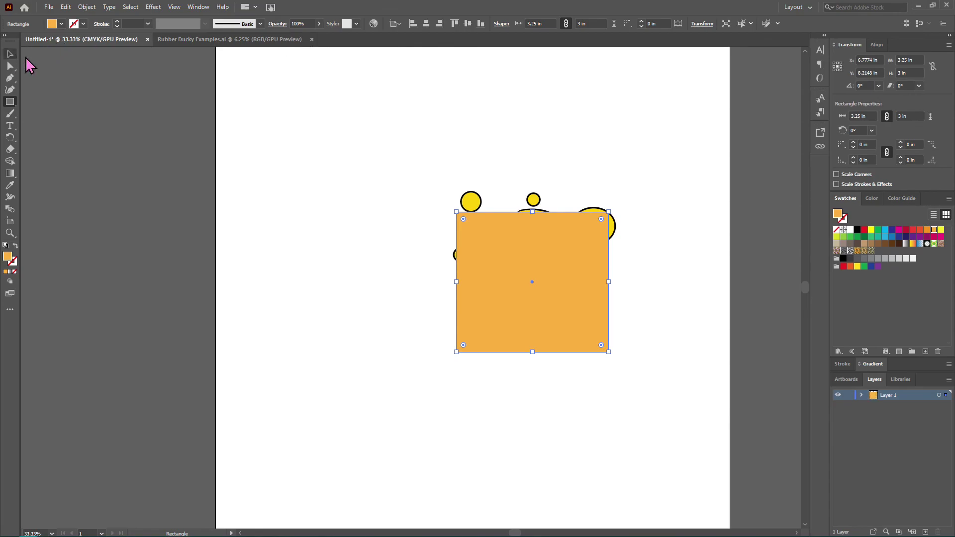
right_click(531, 335)
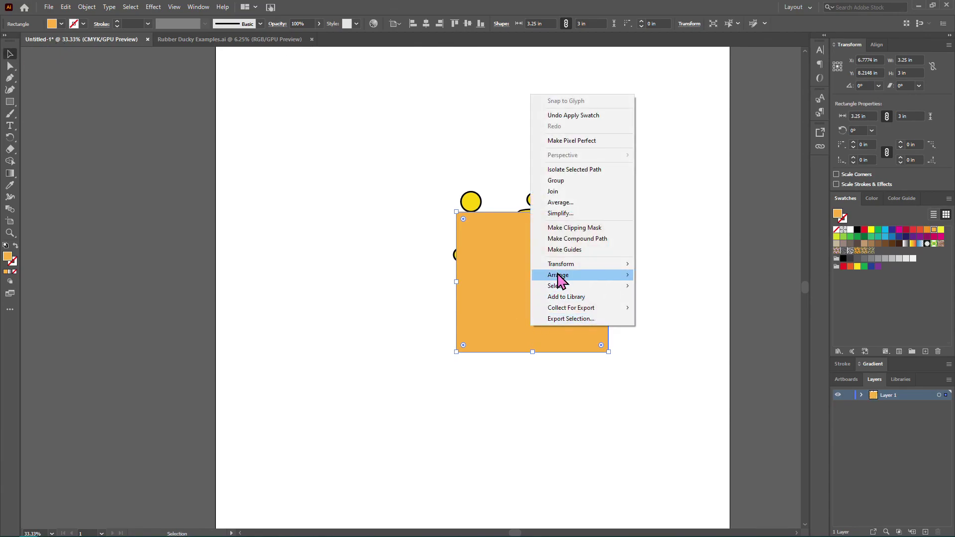
mouse_move(558, 277)
click(695, 308)
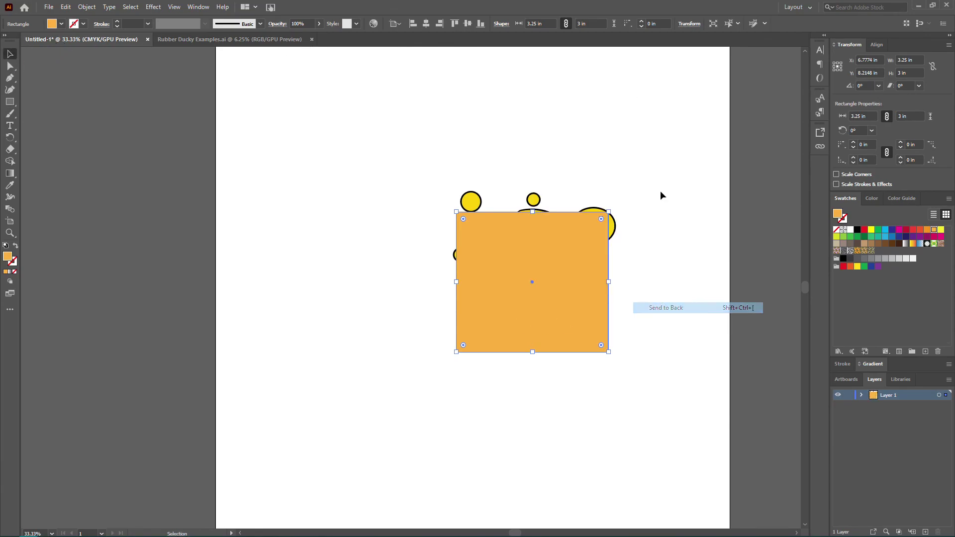
click(609, 203)
mouse_move(541, 342)
mouse_down()
mouse_move(513, 334)
mouse_move(533, 328)
mouse_up()
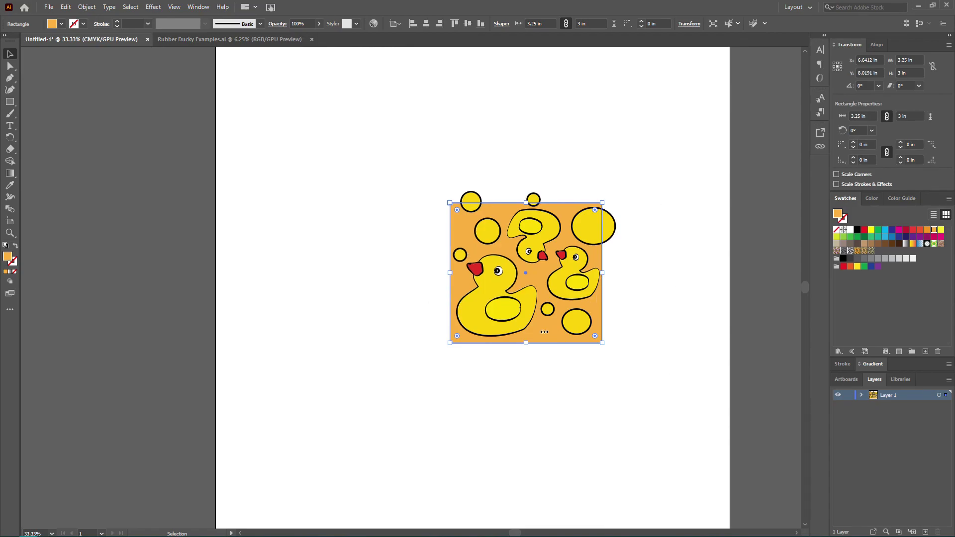
click(675, 394)
drag(554, 326, 559, 325)
Step: Move all the duck artwork together with its orange background off the artboard to its left
drag(680, 414, 398, 148)
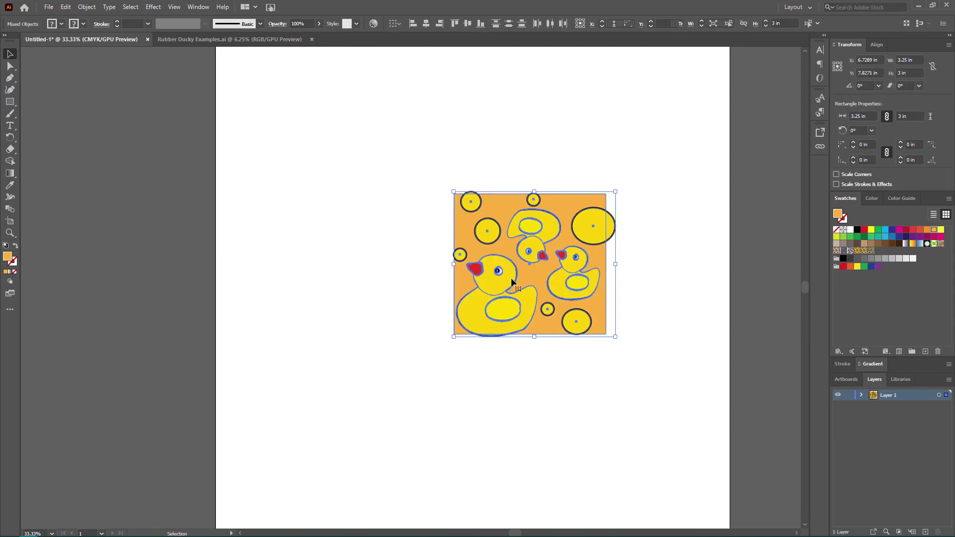
drag(546, 252, 120, 229)
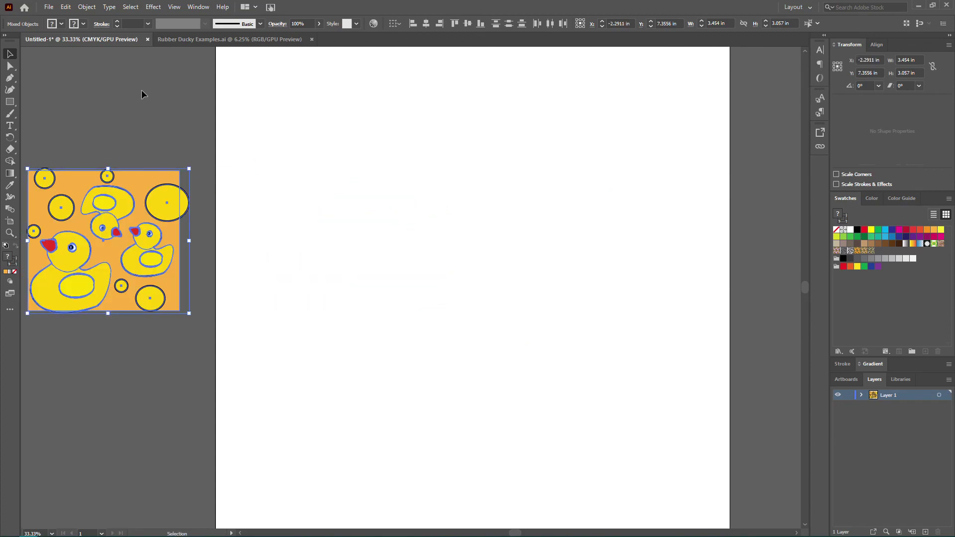
click(142, 90)
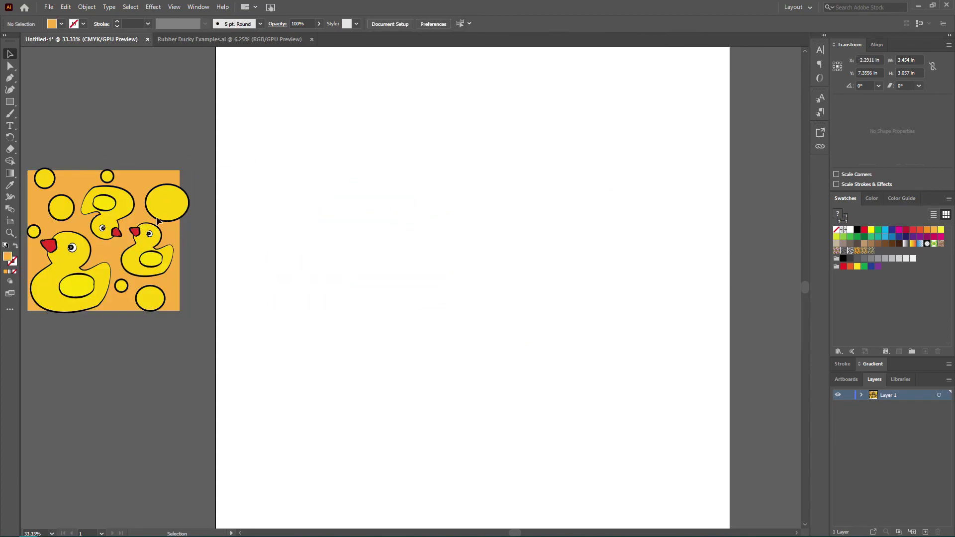
click(183, 204)
right_click(183, 204)
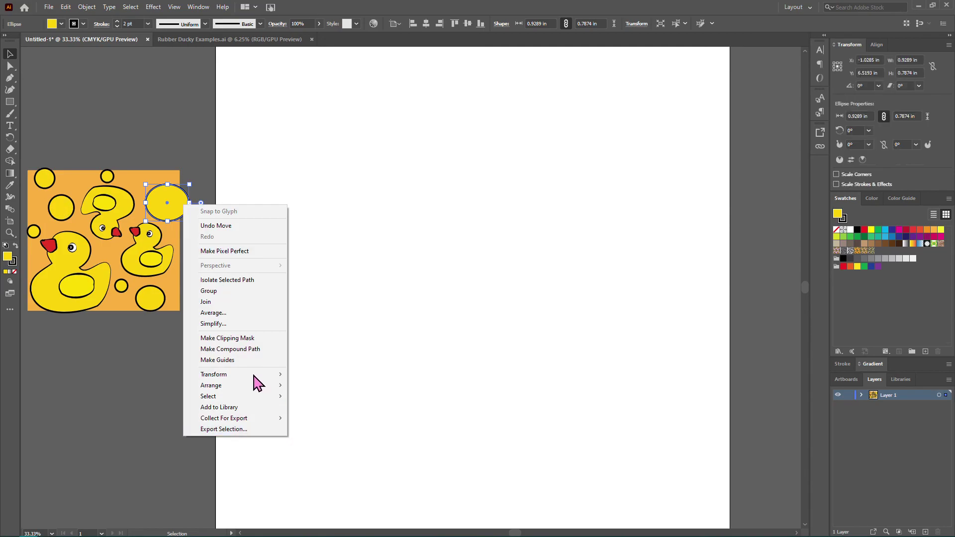
mouse_move(245, 376)
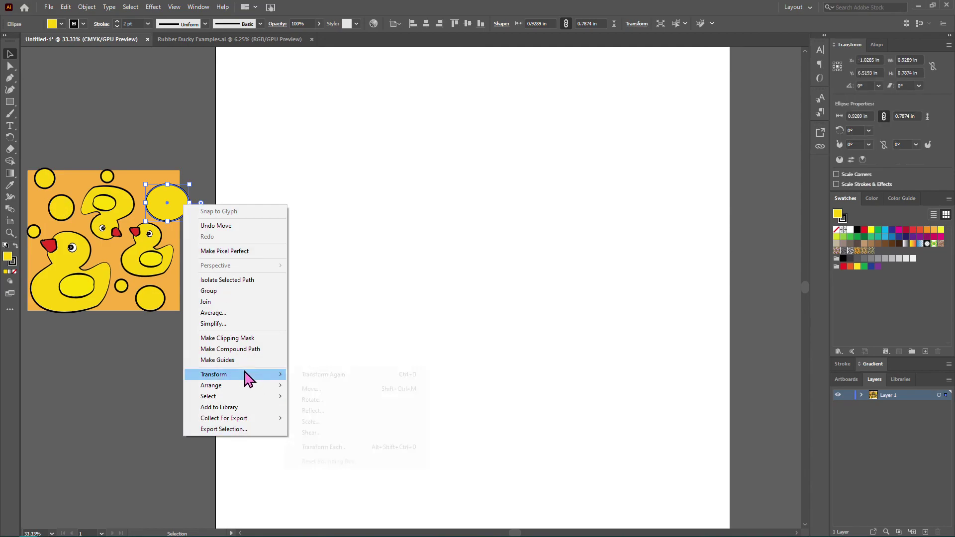
click(321, 393)
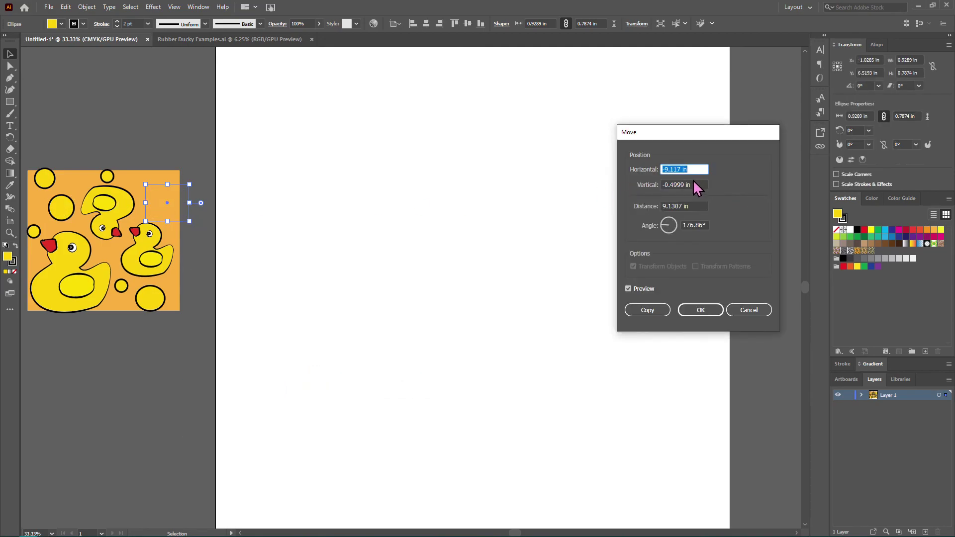
click(749, 311)
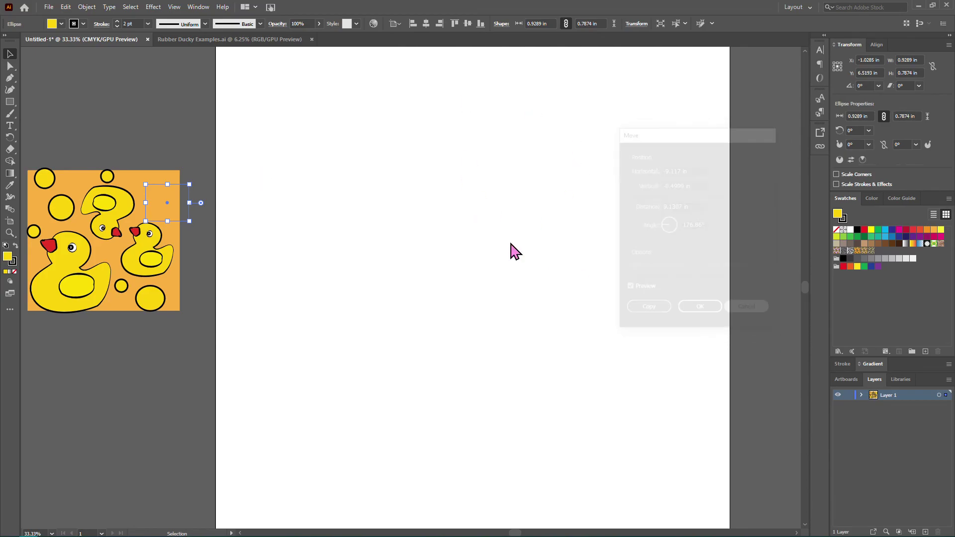
click(476, 220)
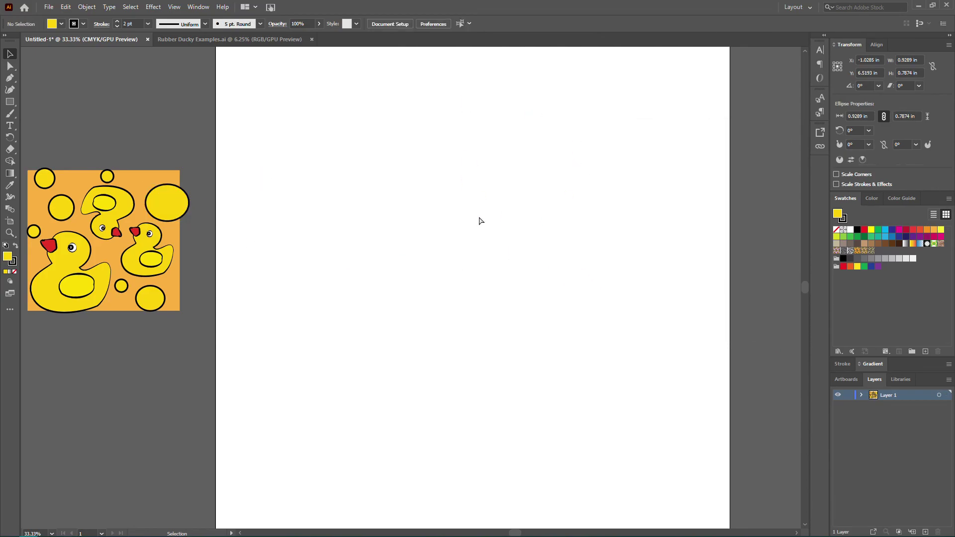
Step: Draw an 11 x 17 in rectangle covering the whole artboard
key(ctrl+minus)
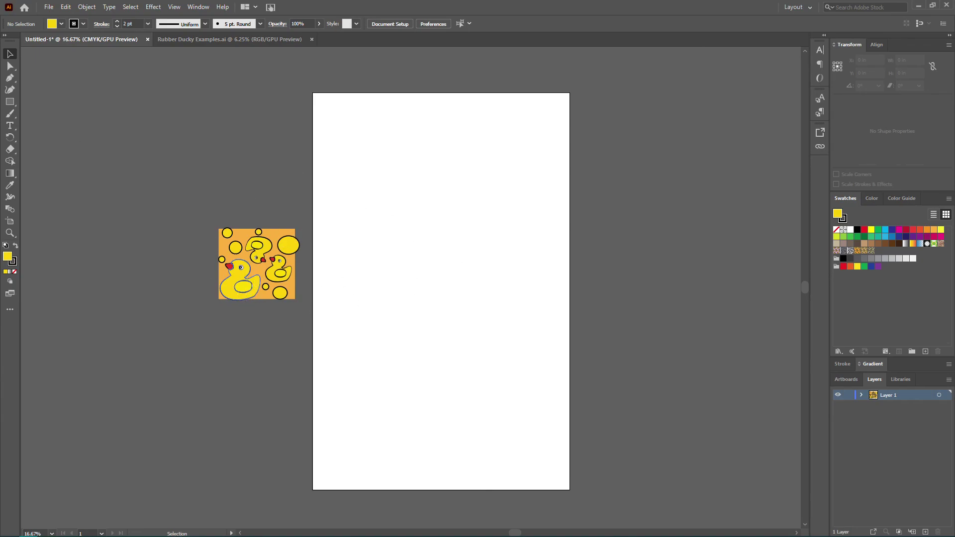
click(10, 102)
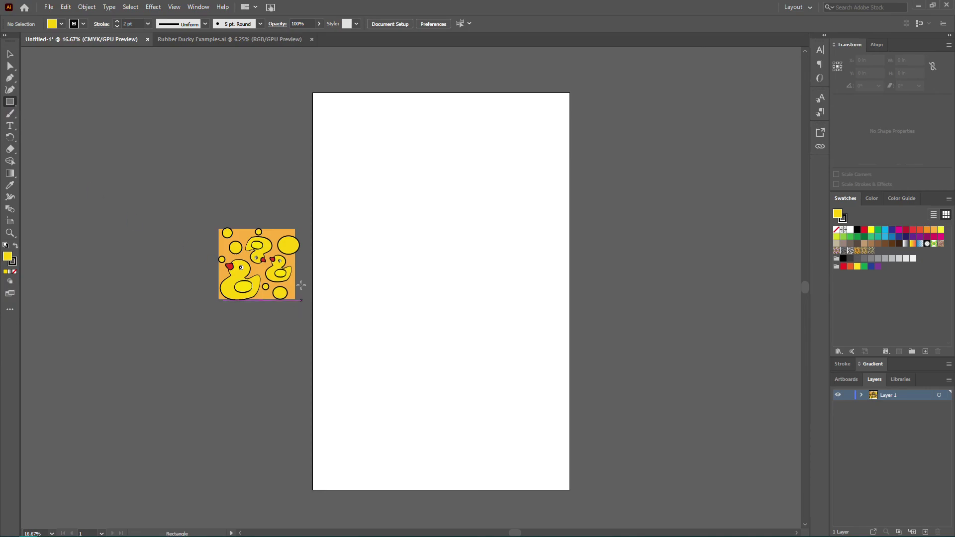
click(11, 55)
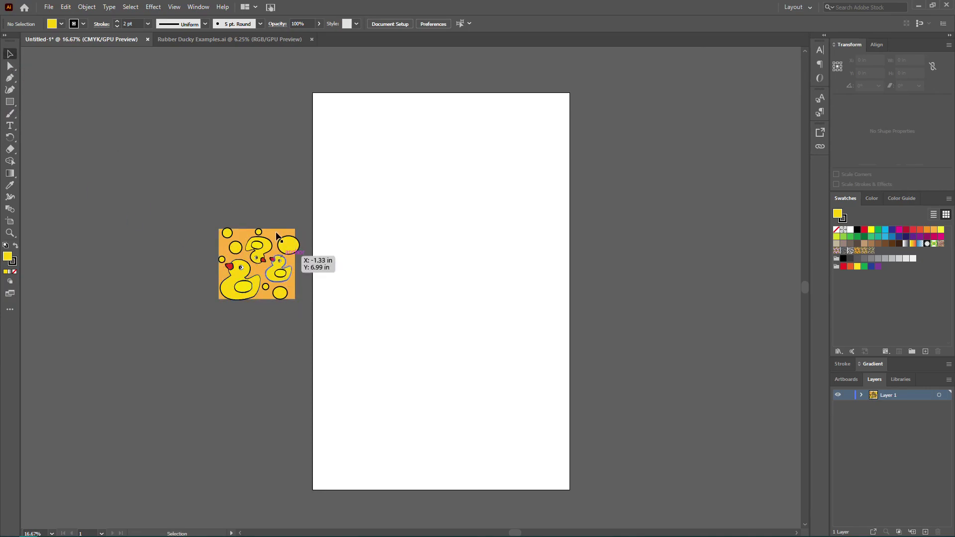
click(9, 103)
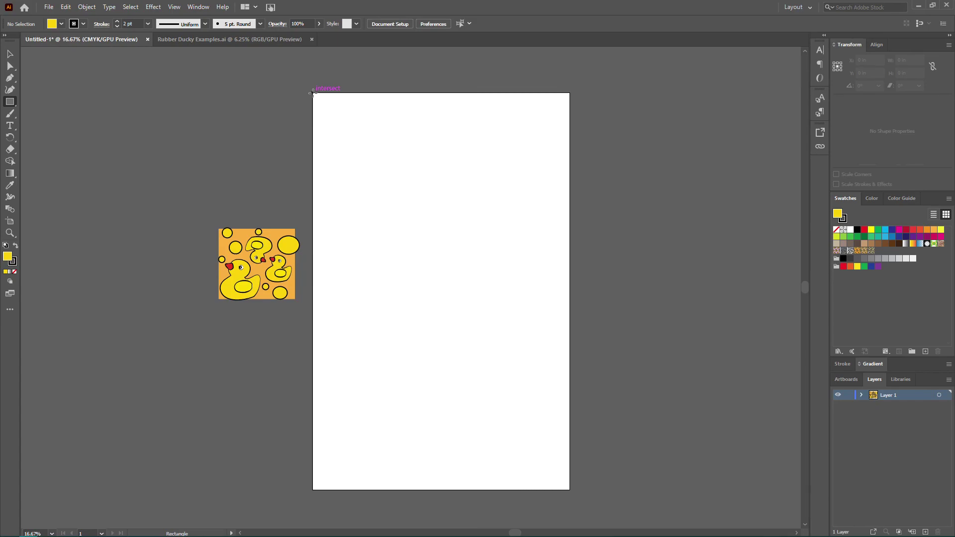
drag(313, 92, 570, 490)
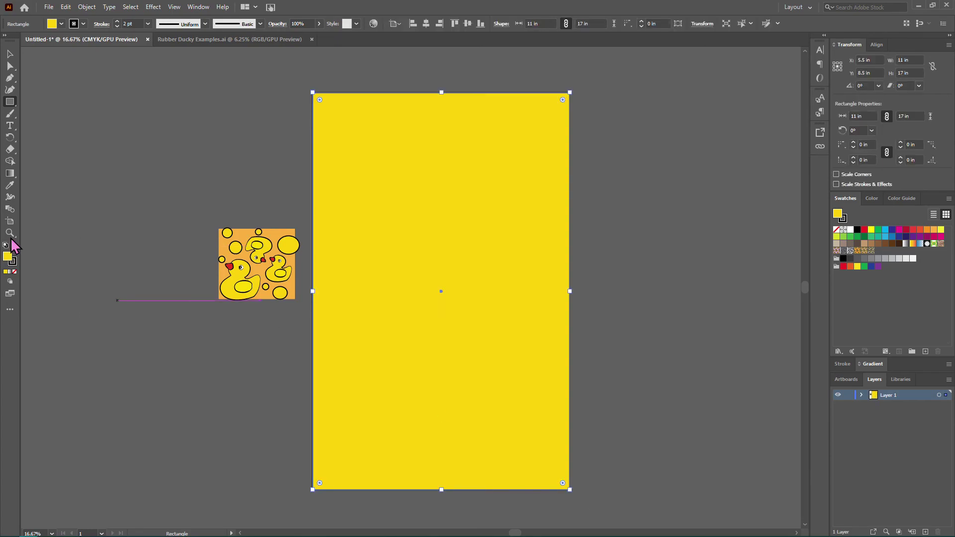
Step: Remove the artboard-sized rectangle's stroke and fill it with the same light orange as the tile background
click(14, 272)
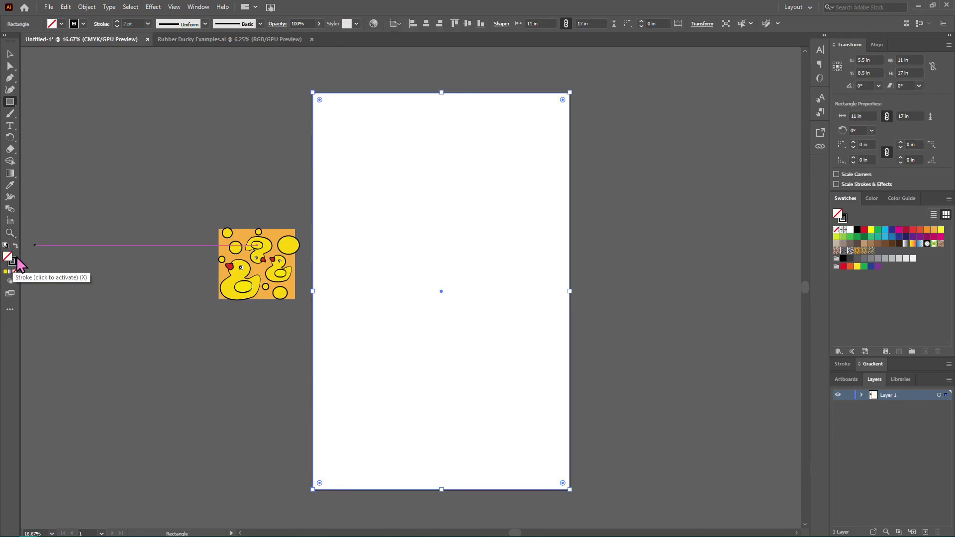
click(15, 263)
click(14, 271)
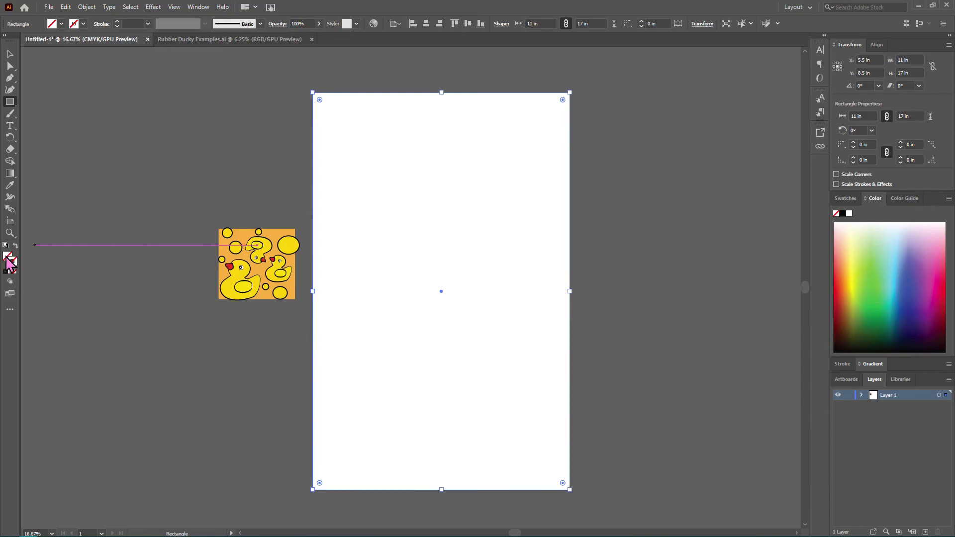
click(850, 199)
click(933, 230)
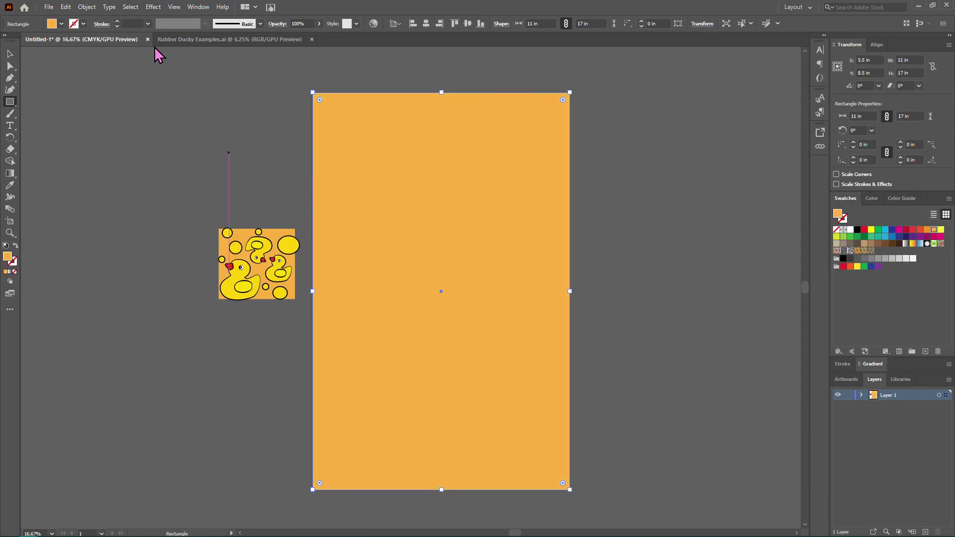
Step: Paste a copy of the artboard-sized orange rectangle and move it down and to the right of the original
click(10, 54)
click(10, 102)
click(10, 53)
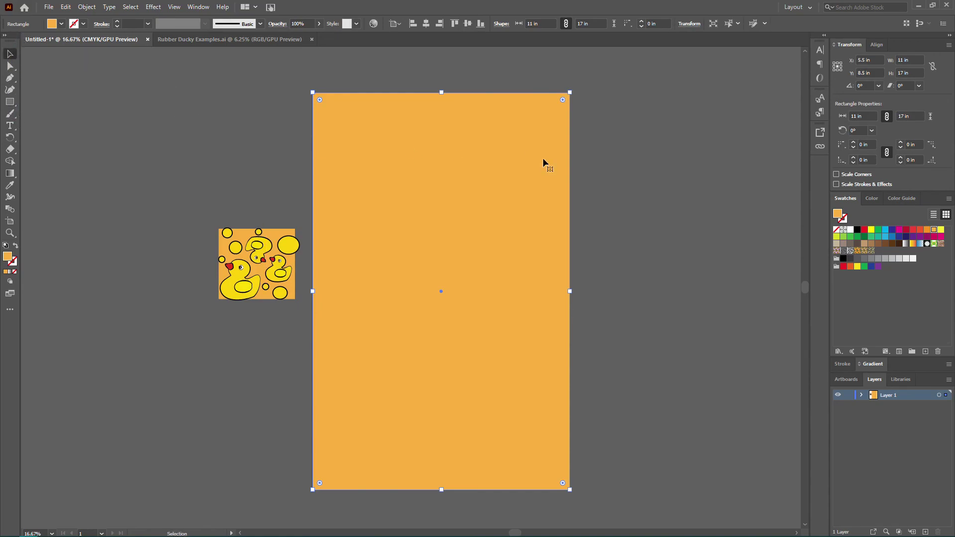
click(644, 179)
click(480, 201)
key(a)
key(ctrl+v)
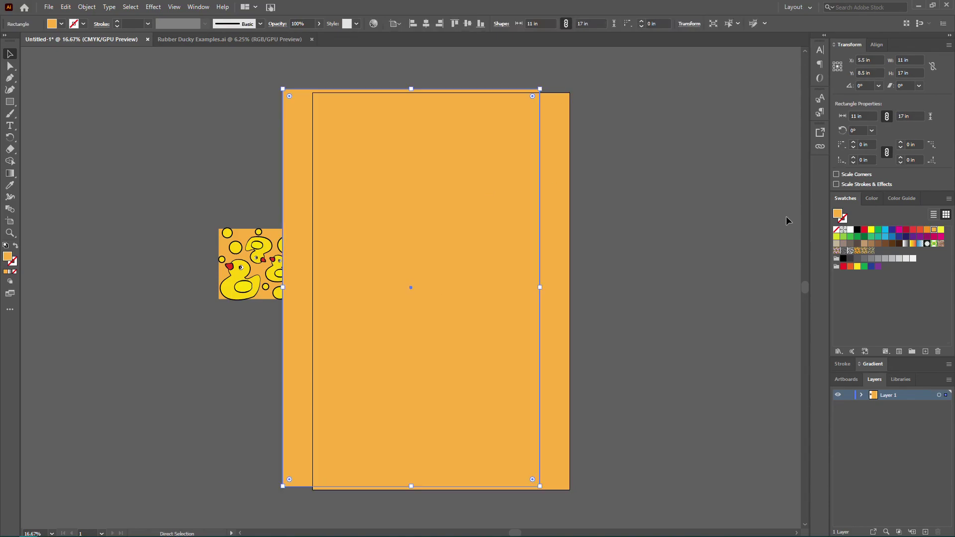
drag(488, 96, 646, 148)
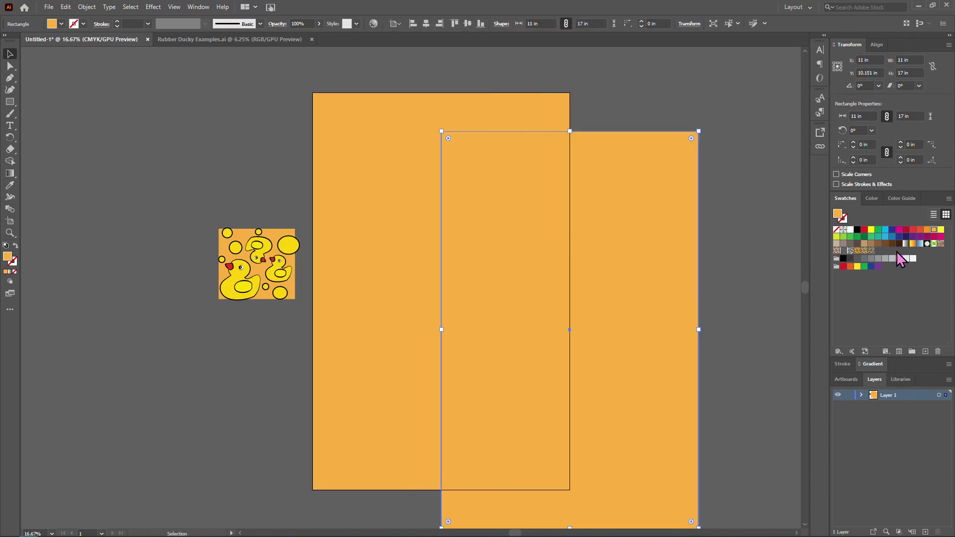
Step: Fill the copied rectangle with the newest duck pattern swatch and align it over the orange rectangle on the artboard
click(870, 251)
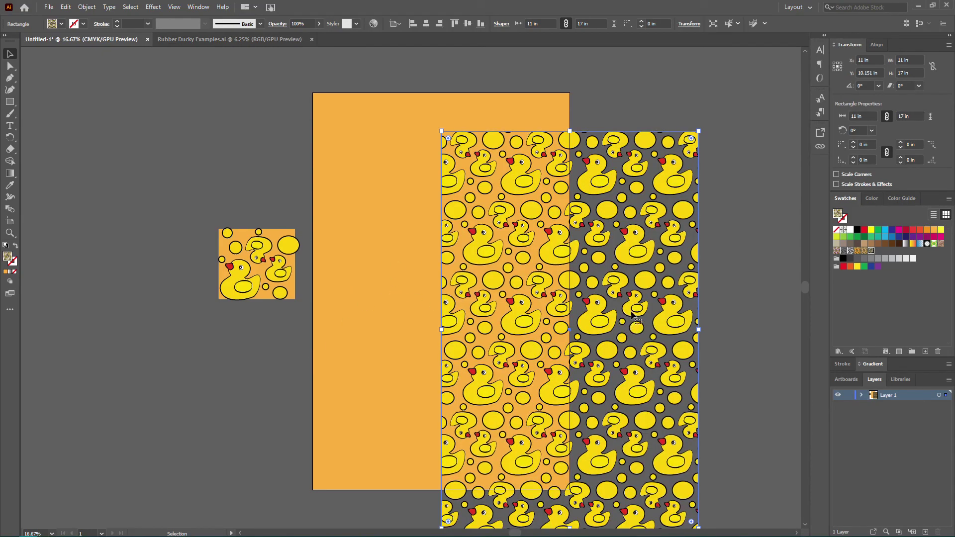
drag(631, 309, 502, 272)
click(737, 273)
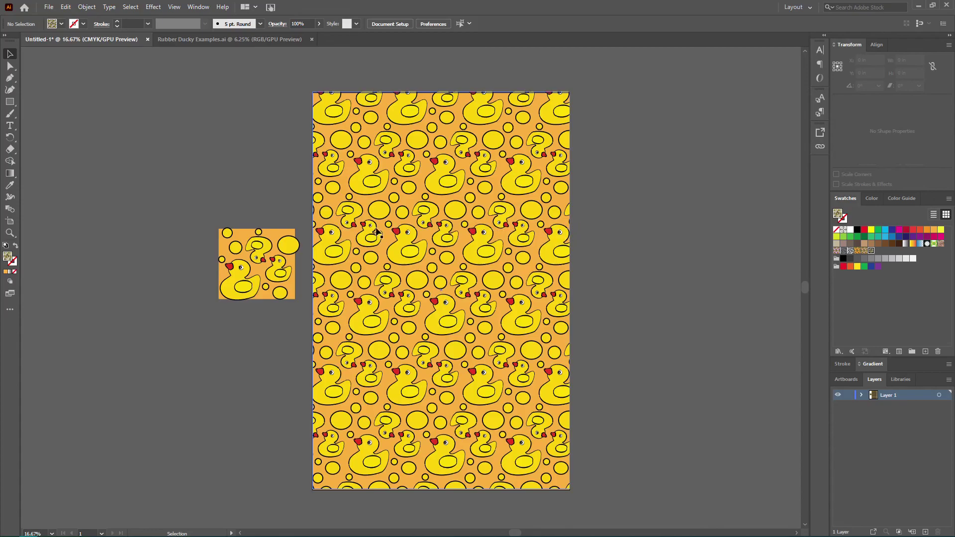
Step: Open the newest duck pattern for editing and rotate the small upright duck in its tile until its head points downward
double_click(871, 255)
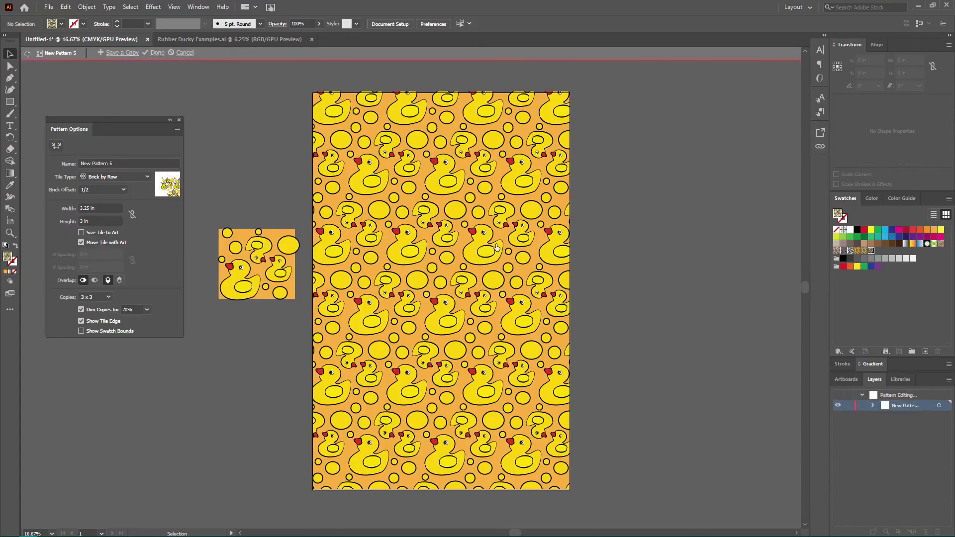
click(426, 299)
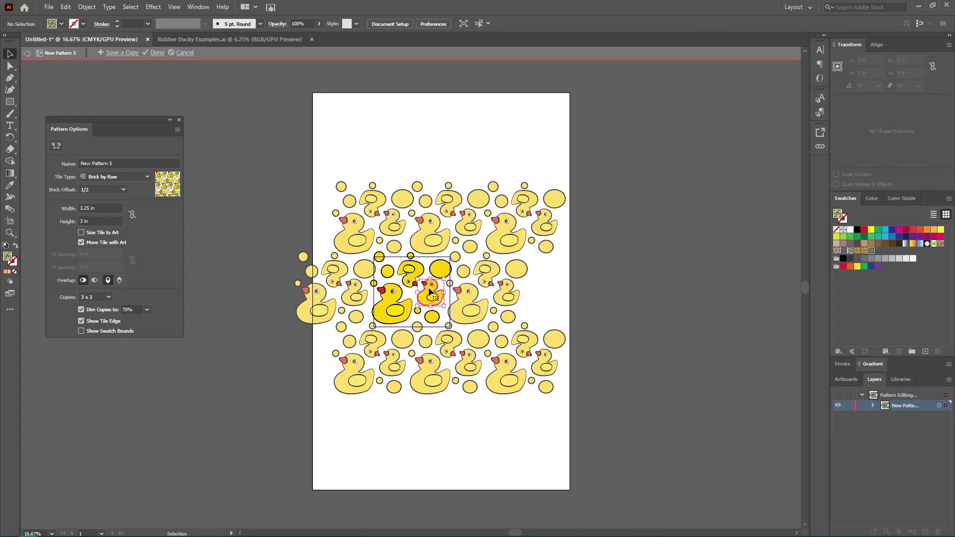
key(ctrl+plus)
key(ctrl+plus)
key(ctrl+plus)
key(ctrl+plus)
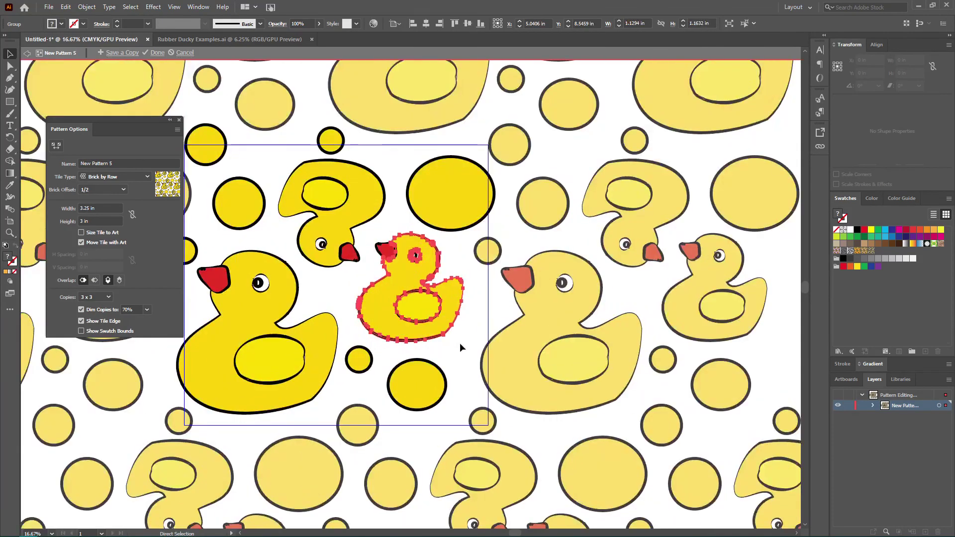
click(475, 357)
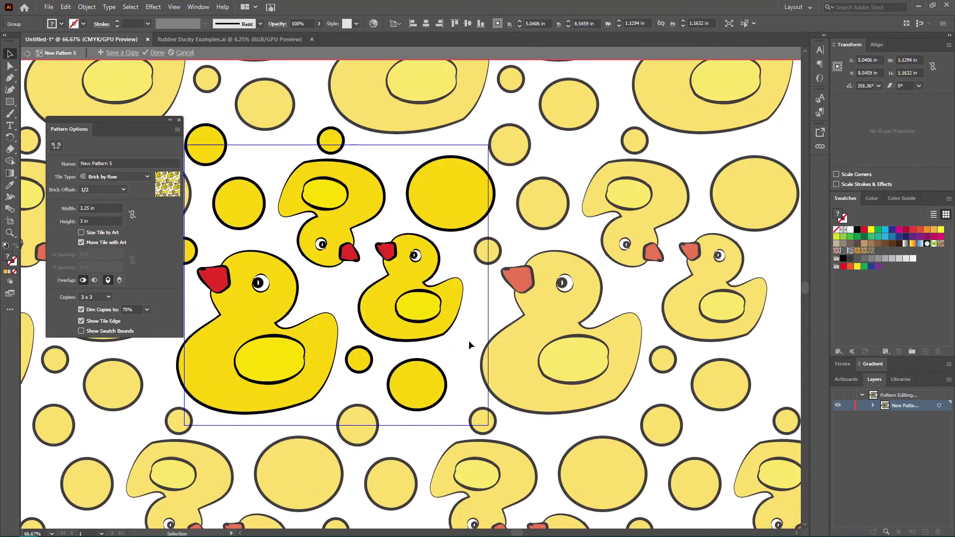
click(380, 245)
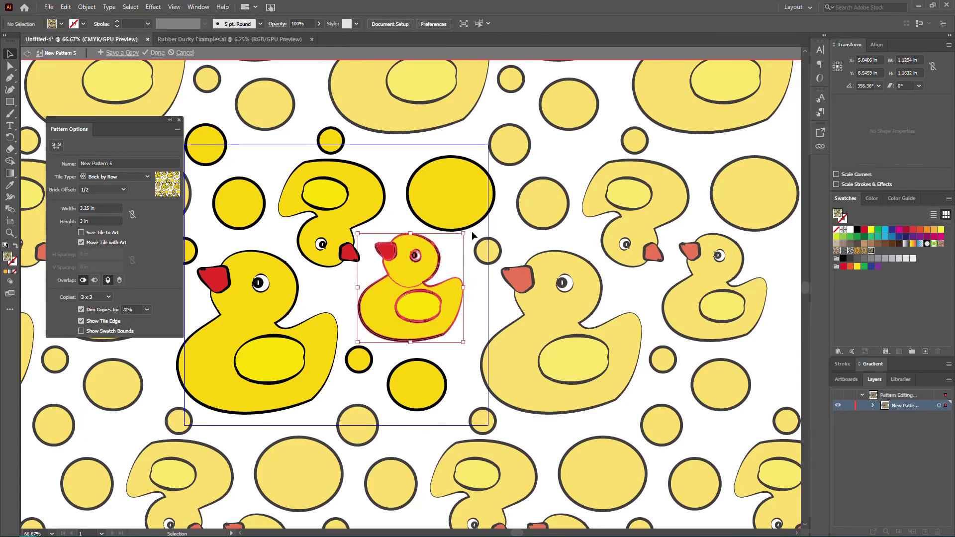
drag(467, 230, 400, 293)
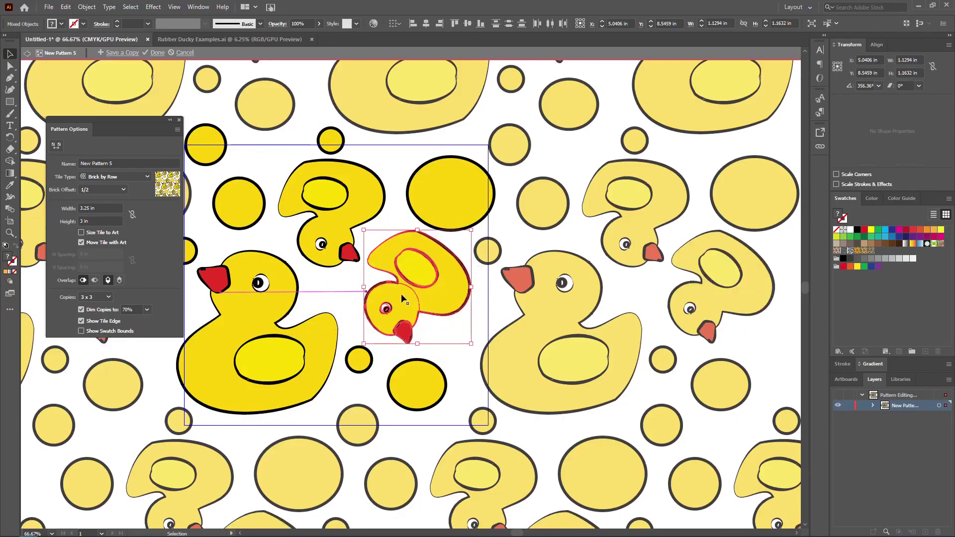
Step: Reflect the rotated small duck across the vertical axis so it faces the other way, and exit pattern editing
right_click(404, 295)
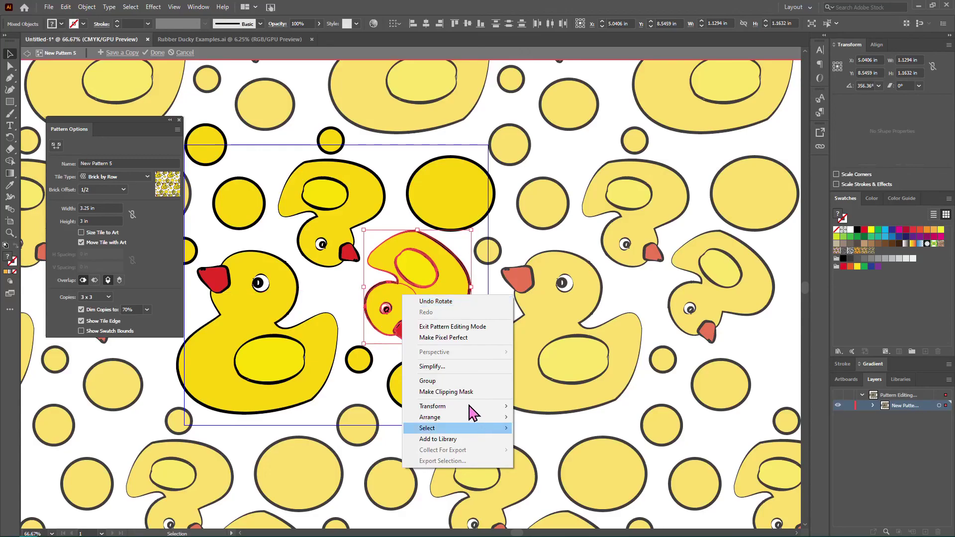
mouse_move(485, 407)
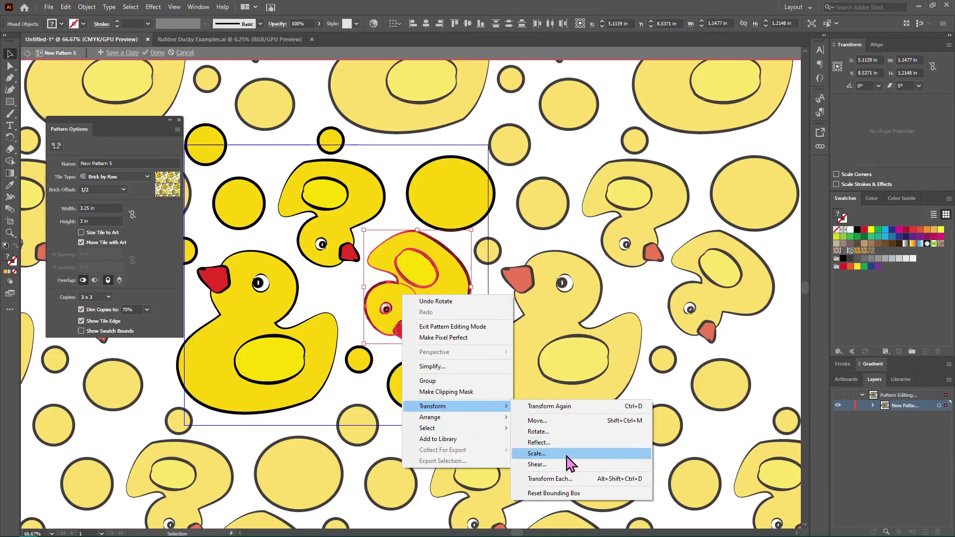
click(547, 442)
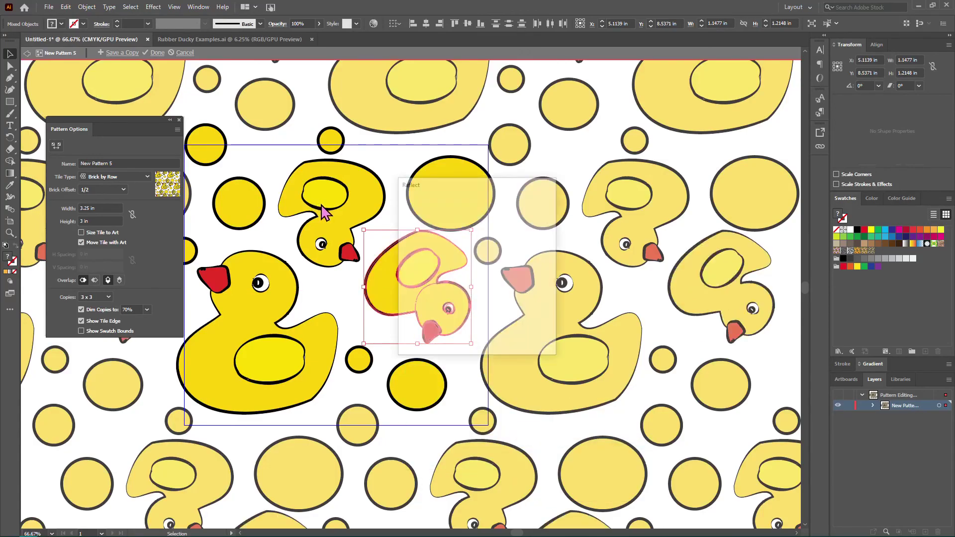
click(481, 336)
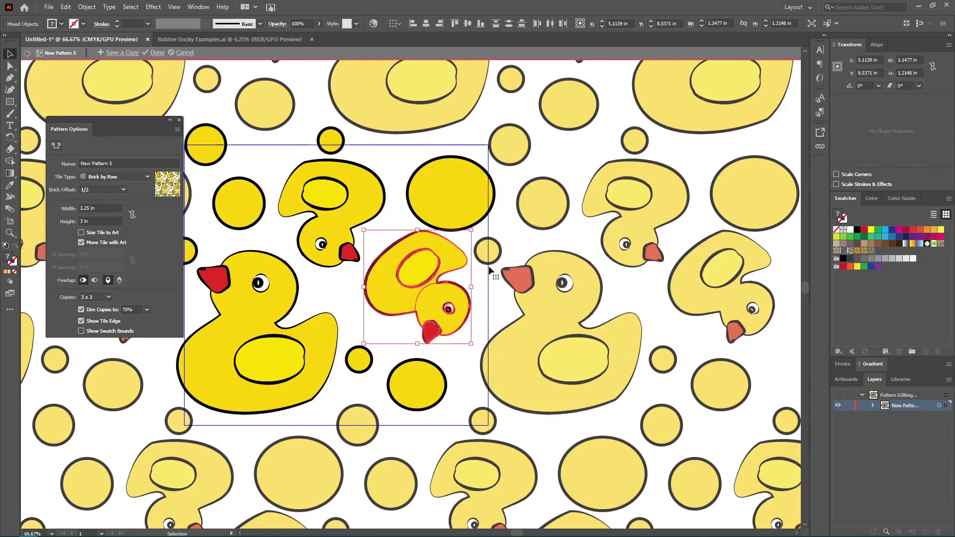
key(Escape)
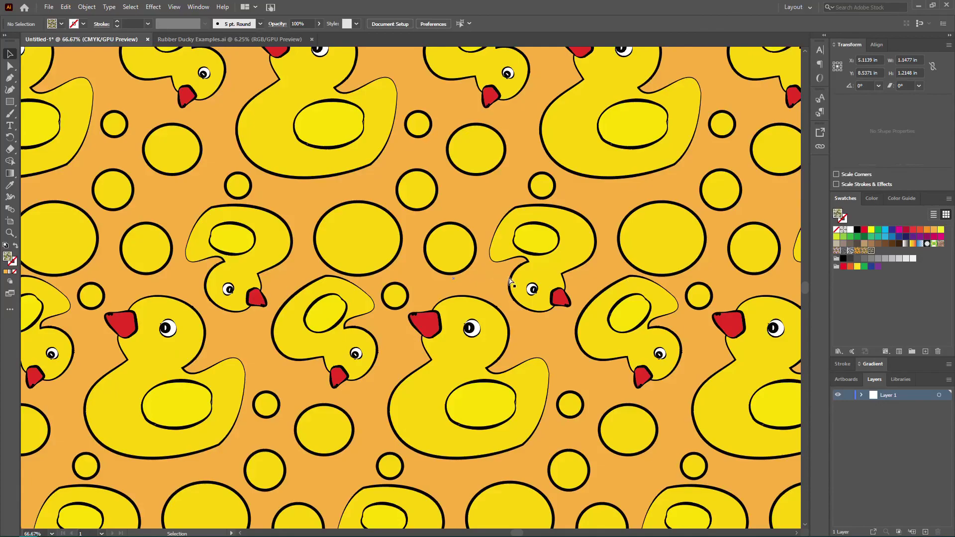
Step: Move the pattern-filled rectangle off the orange background rectangle and align it back over the artboard
key(ctrl+minus)
key(ctrl+minus)
key(ctrl+minus)
key(ctrl+minus)
key(ctrl+minus)
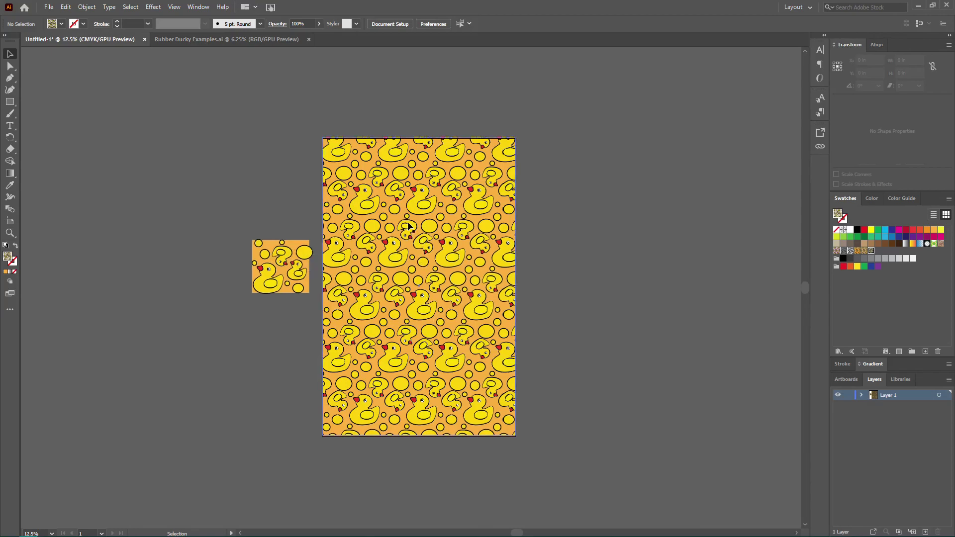
drag(420, 221, 462, 243)
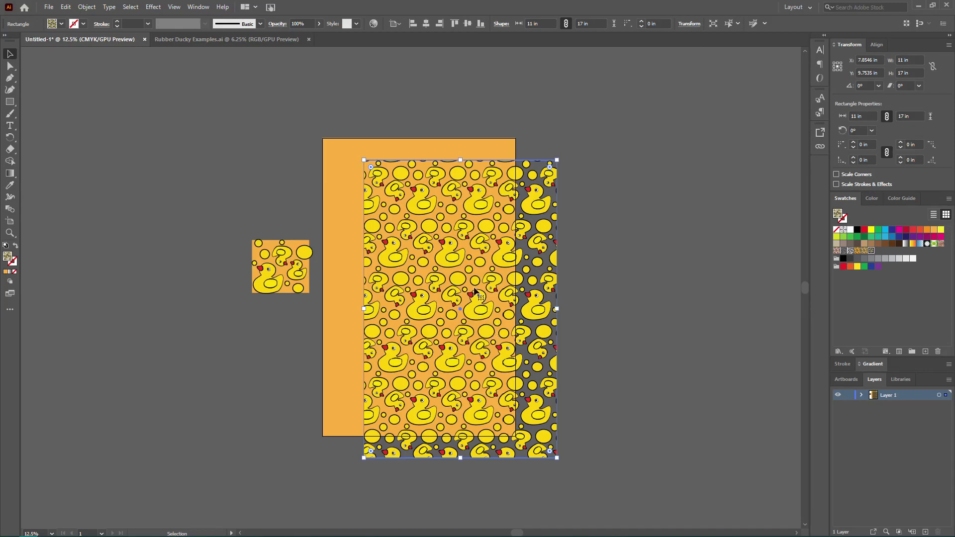
drag(512, 305, 487, 295)
click(734, 306)
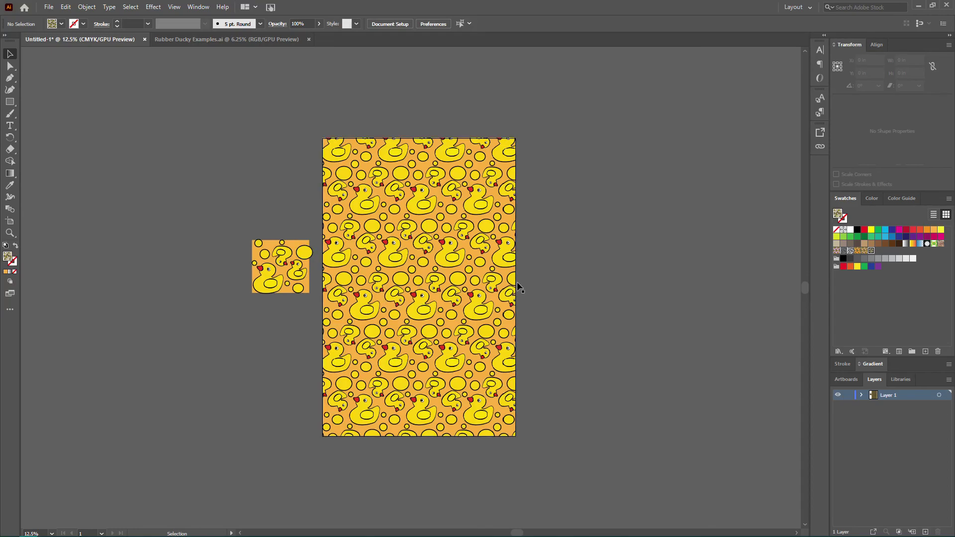
click(65, 7)
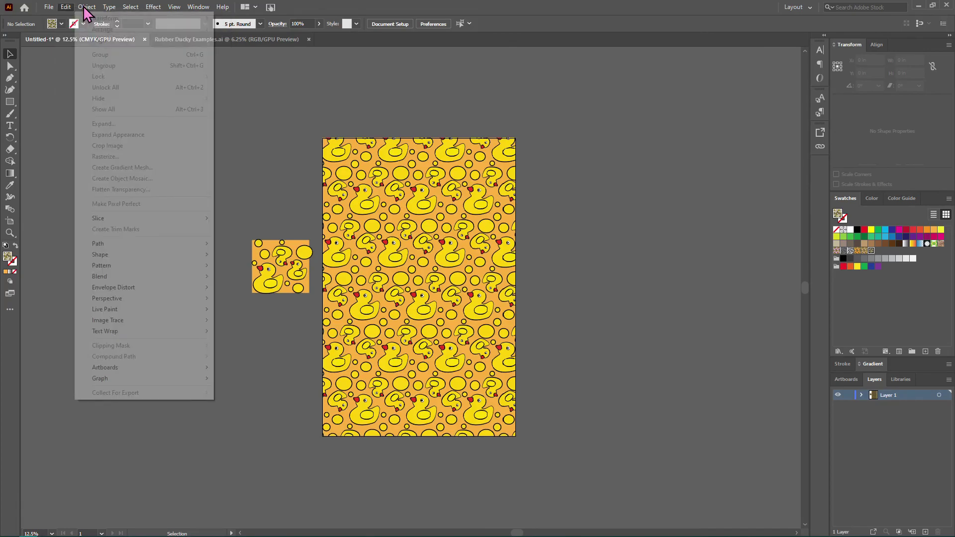
click(375, 302)
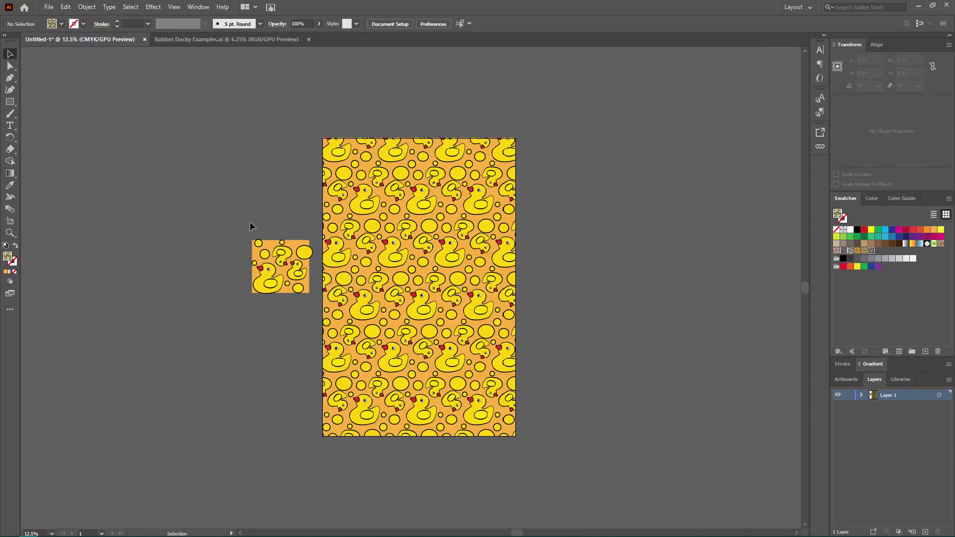
drag(319, 312, 265, 220)
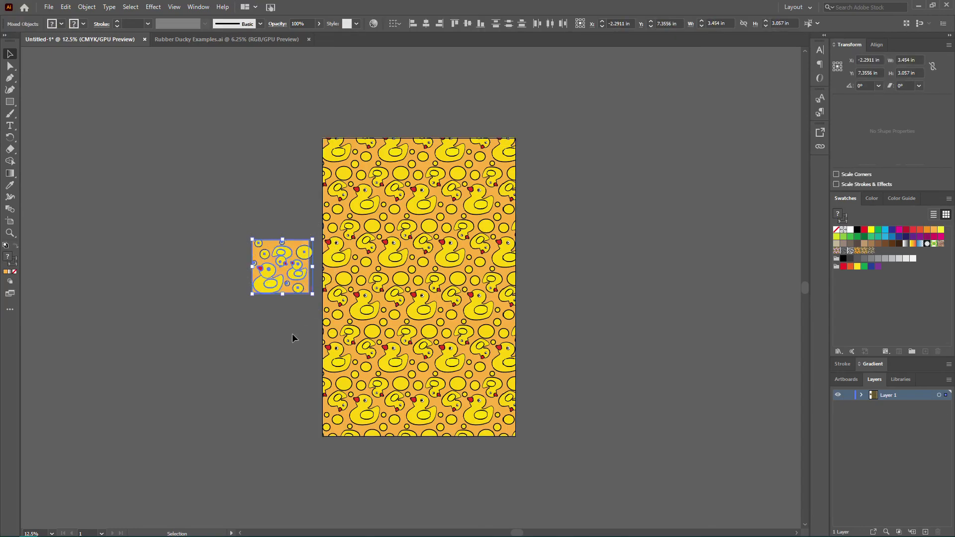
click(547, 271)
Step: Move the pattern-filled rectangle aside to expose and select the orange background rectangle, and undo the moves
drag(473, 222, 537, 239)
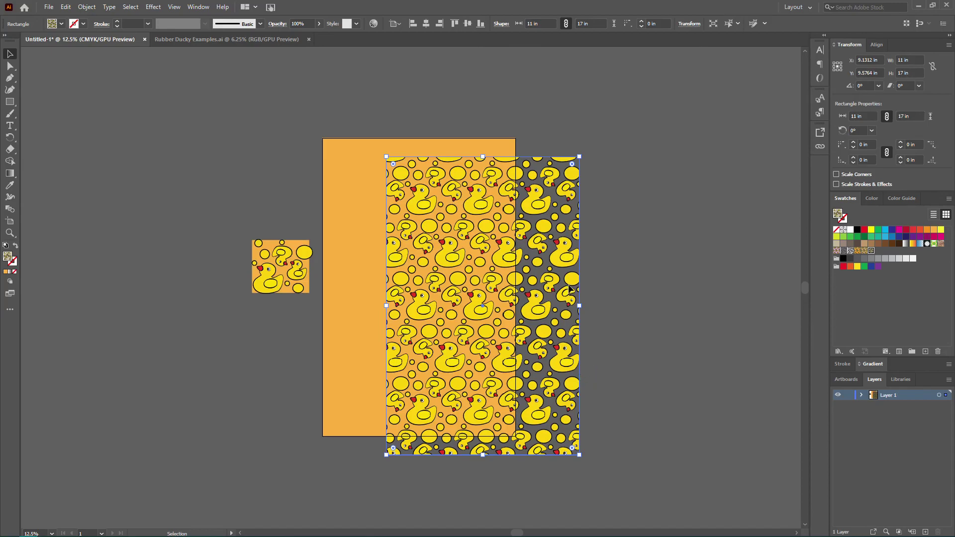
click(357, 185)
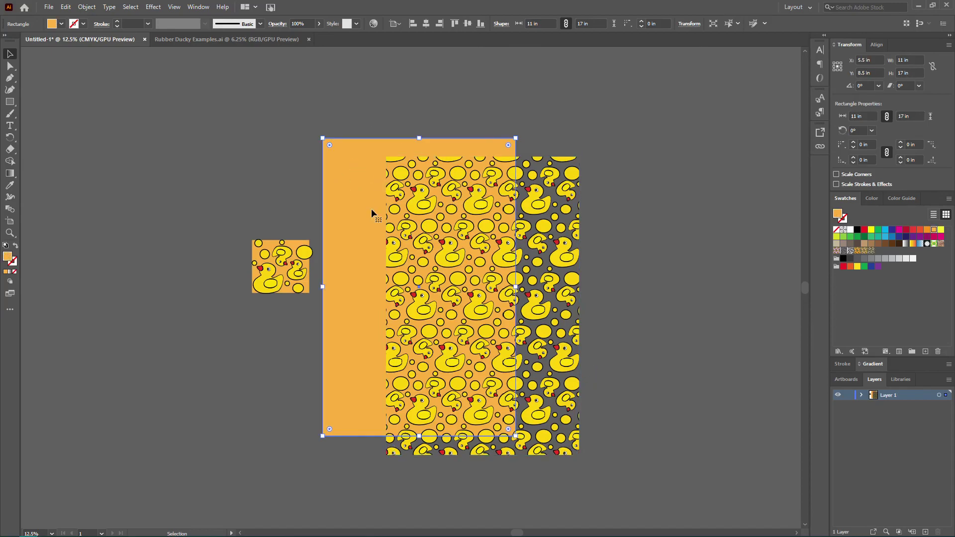
drag(517, 223, 489, 213)
key(ctrl+z)
key(ctrl+z)
Step: Select all the duck tile artwork with its orange square beside the artboard
click(236, 218)
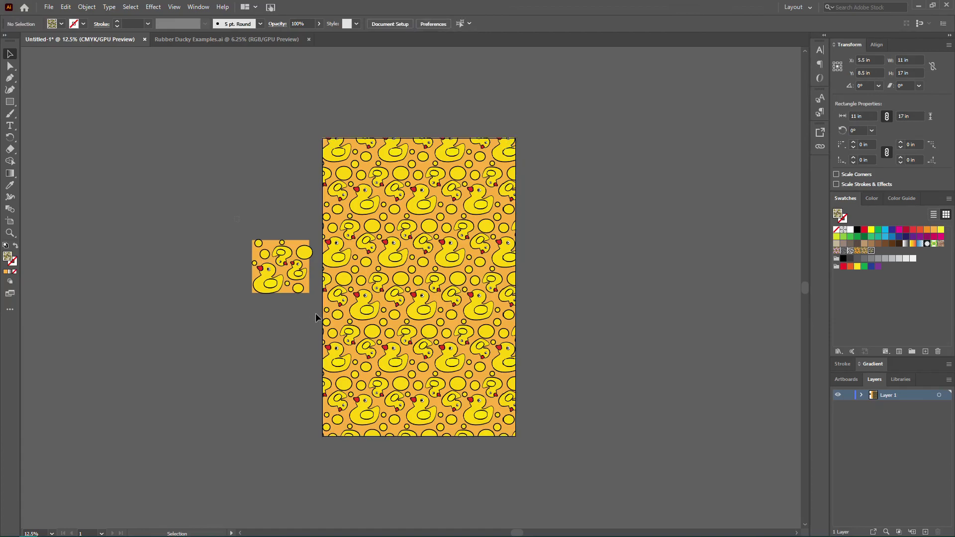
drag(316, 301, 249, 209)
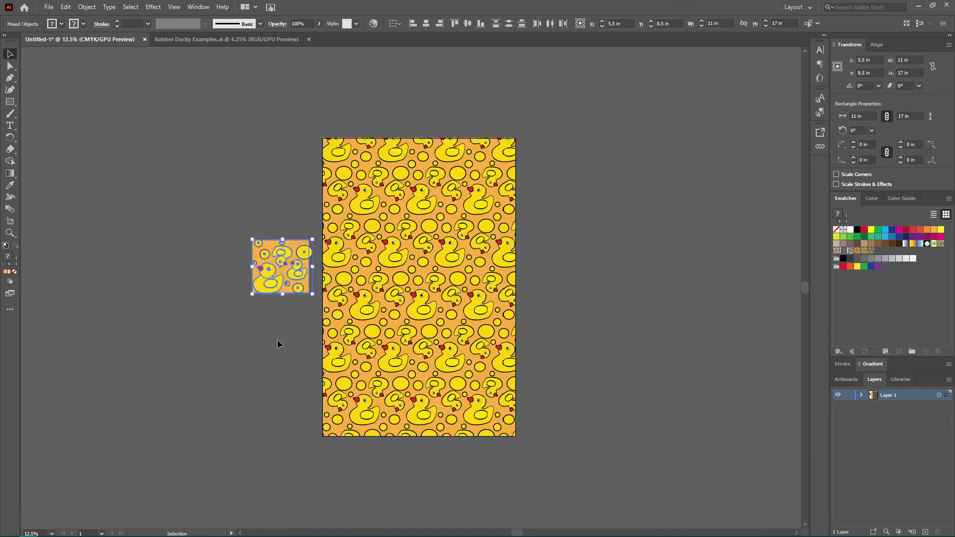